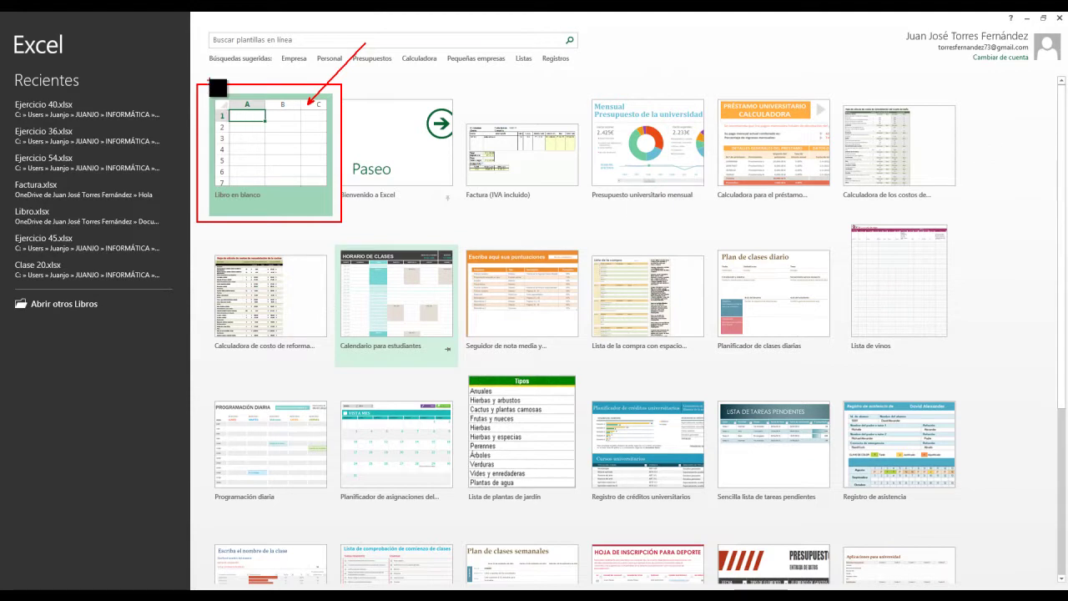
mouse_move(194, 74)
mouse_down()
mouse_move(800, 421)
mouse_move(974, 546)
mouse_move(988, 521)
mouse_up()
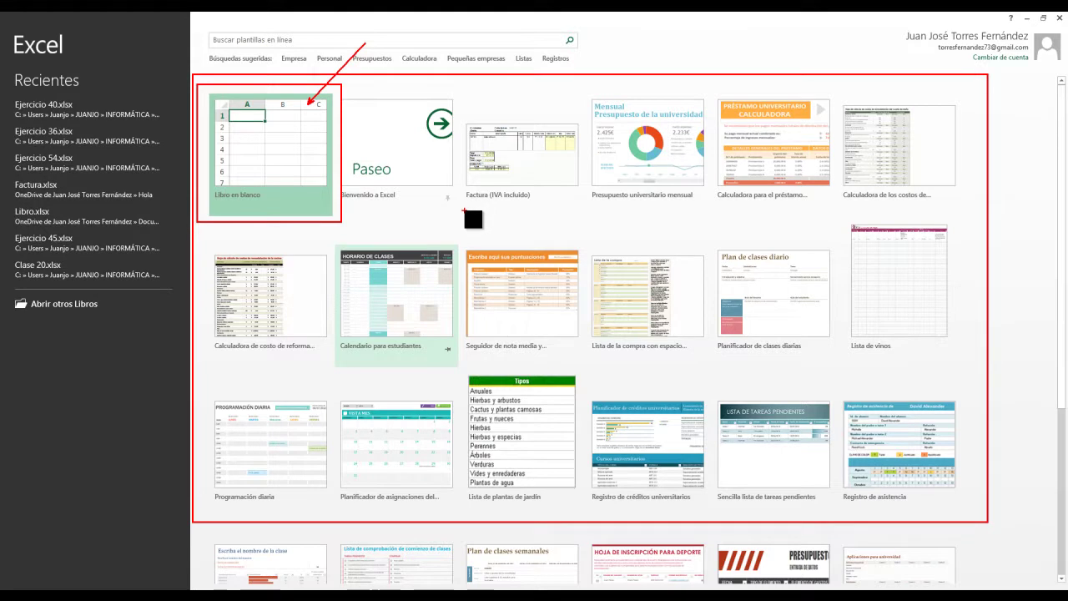
key(Escape)
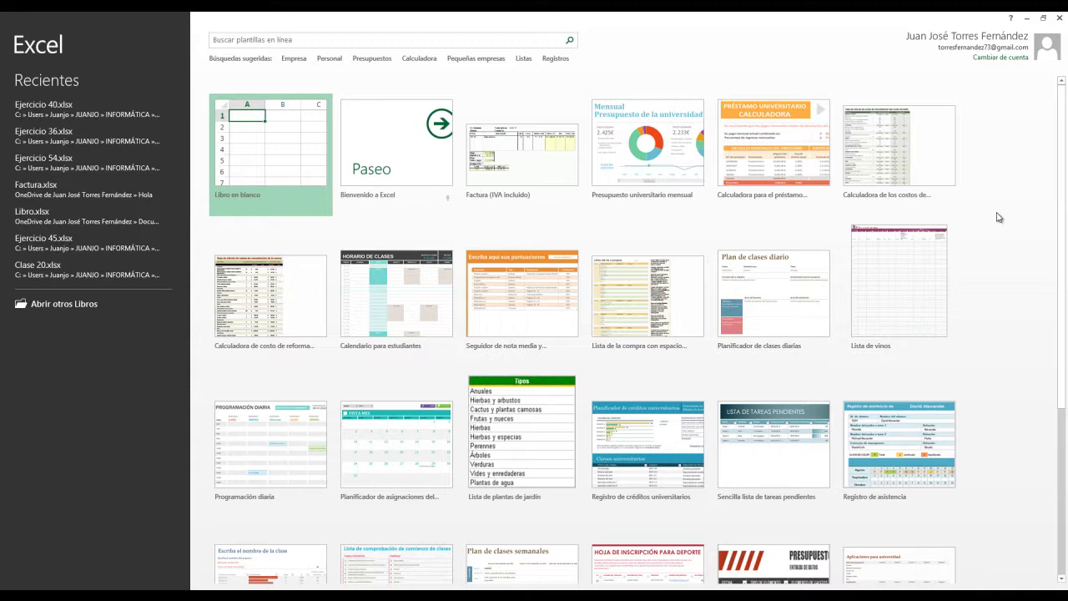
Step: Create a workbook from the Planificador de clases diarias template
scroll(1019, 220, down, 5)
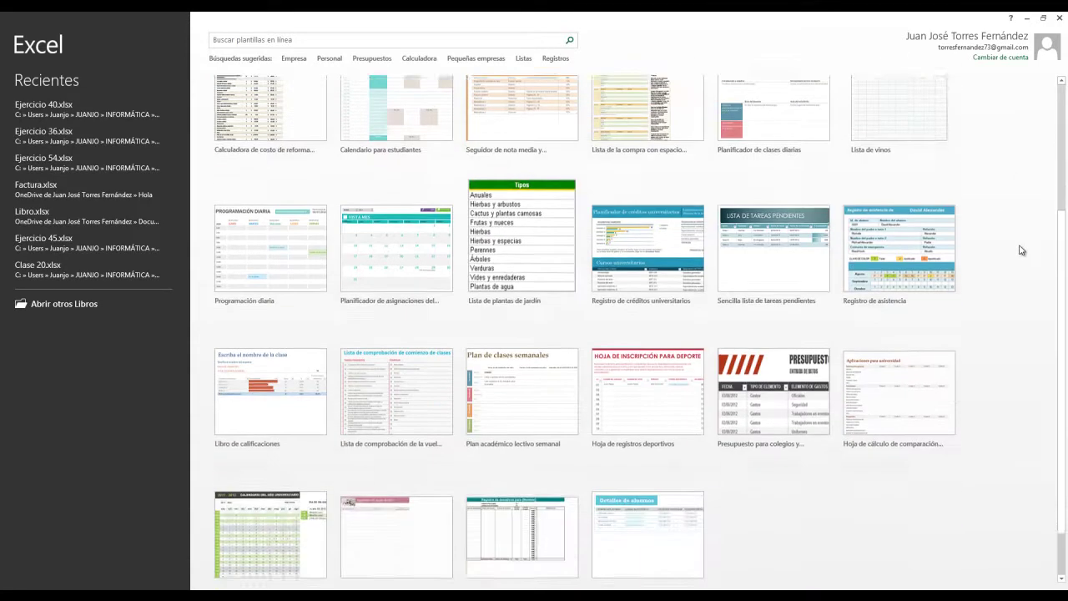
scroll(1021, 250, up, 5)
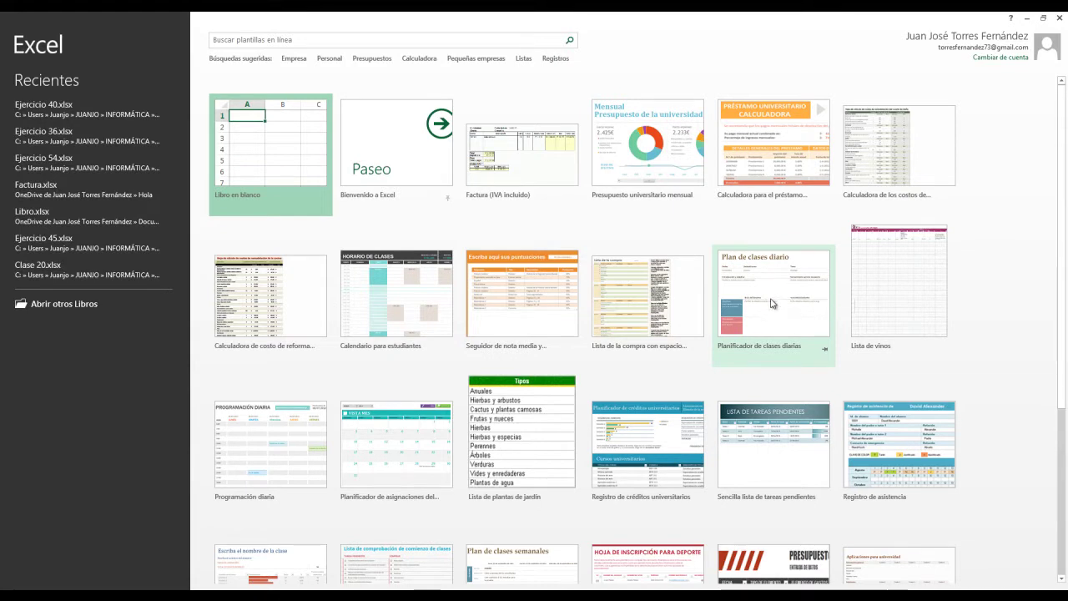
click(775, 298)
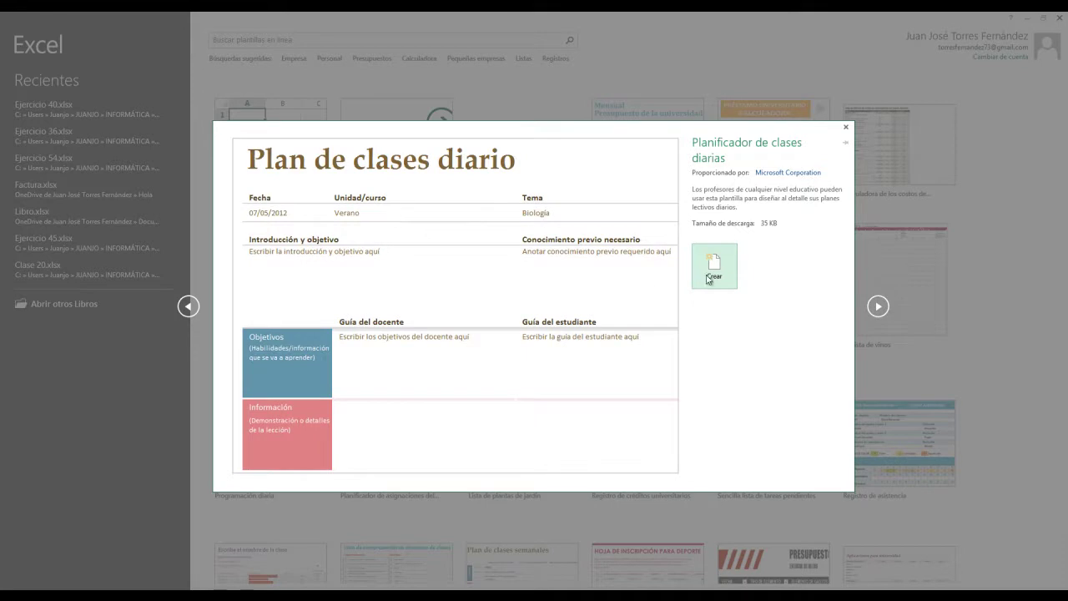
click(715, 267)
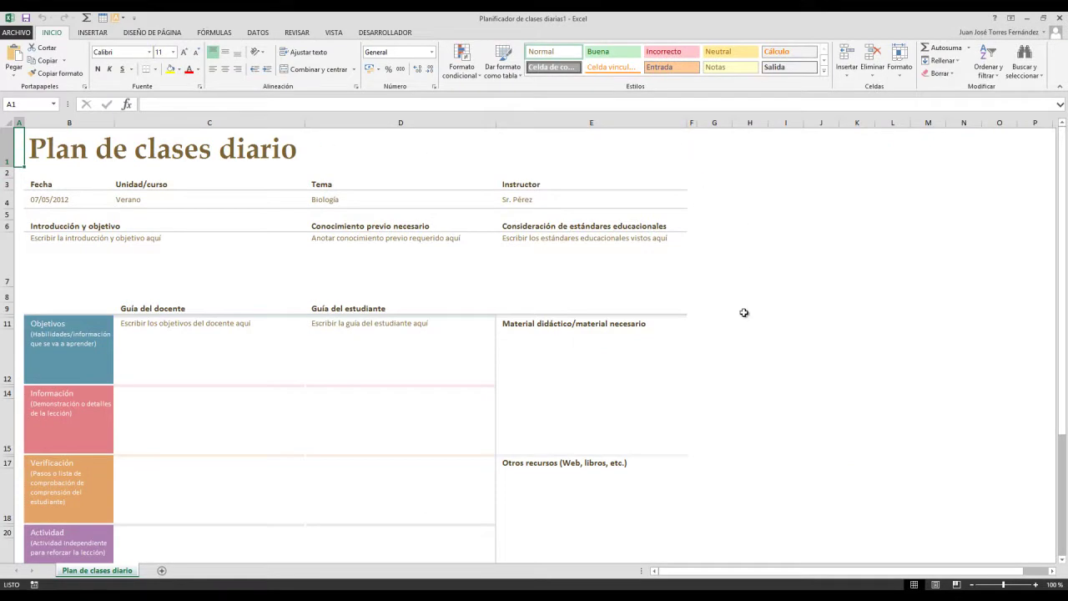
Step: Examine the teacher and student guide cells for Objetivos, Información, Verificación and Actividad in the daily class plan
scroll(744, 312, down, 6)
scroll(743, 312, up, 6)
click(162, 324)
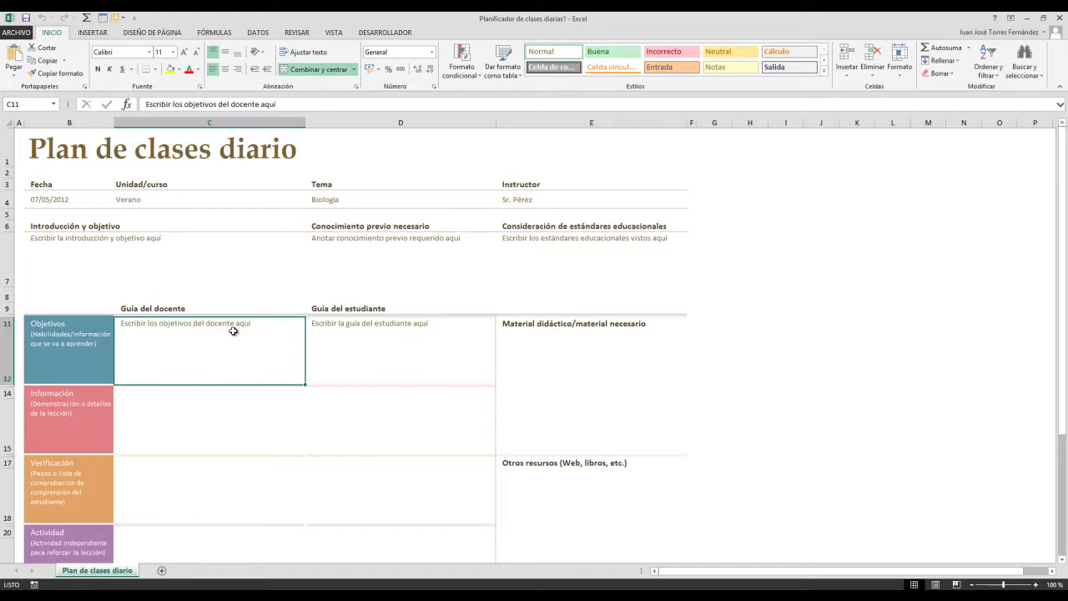
click(367, 338)
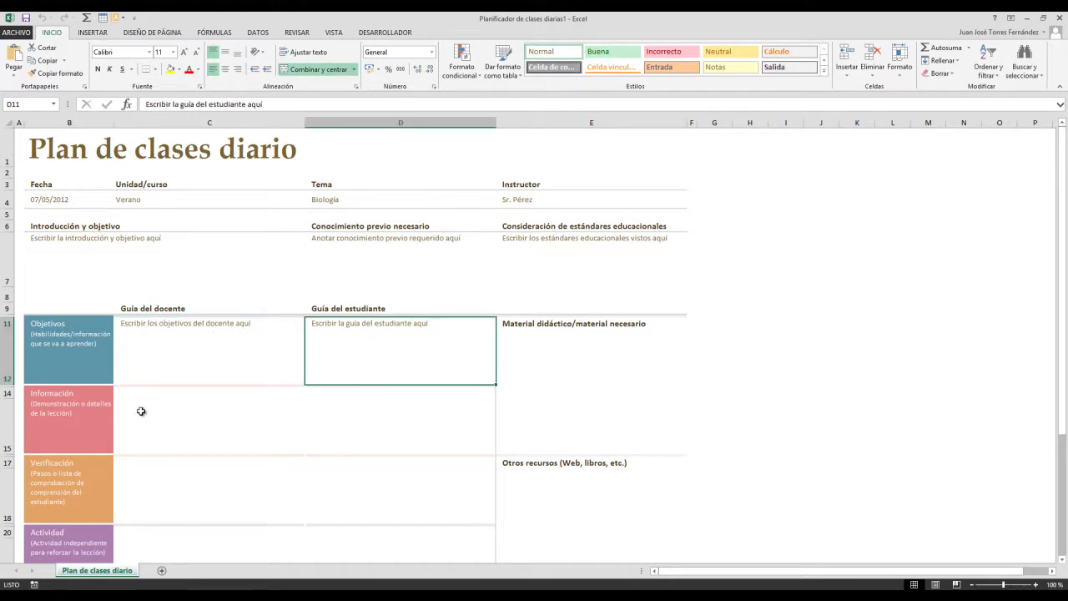
scroll(164, 408, down, 2)
click(222, 317)
click(345, 322)
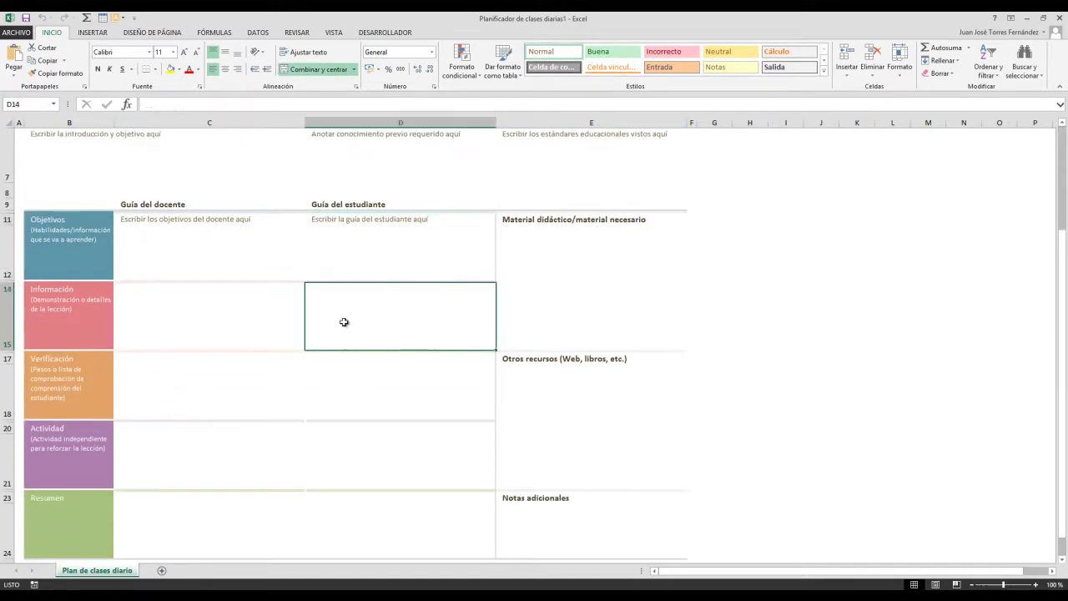
click(138, 395)
click(379, 394)
click(173, 454)
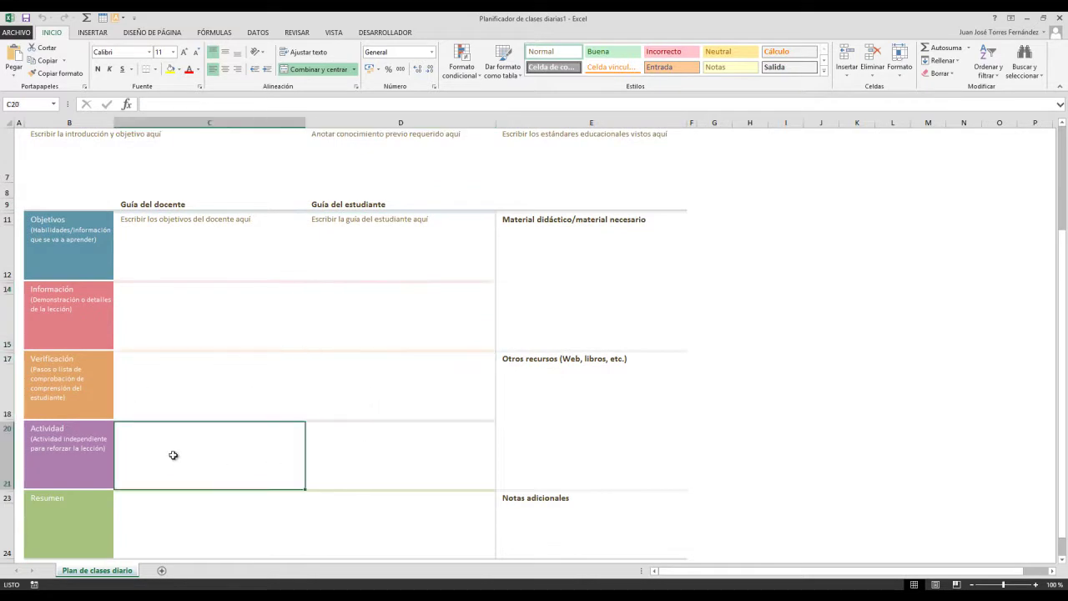
click(424, 442)
scroll(392, 163, up, 2)
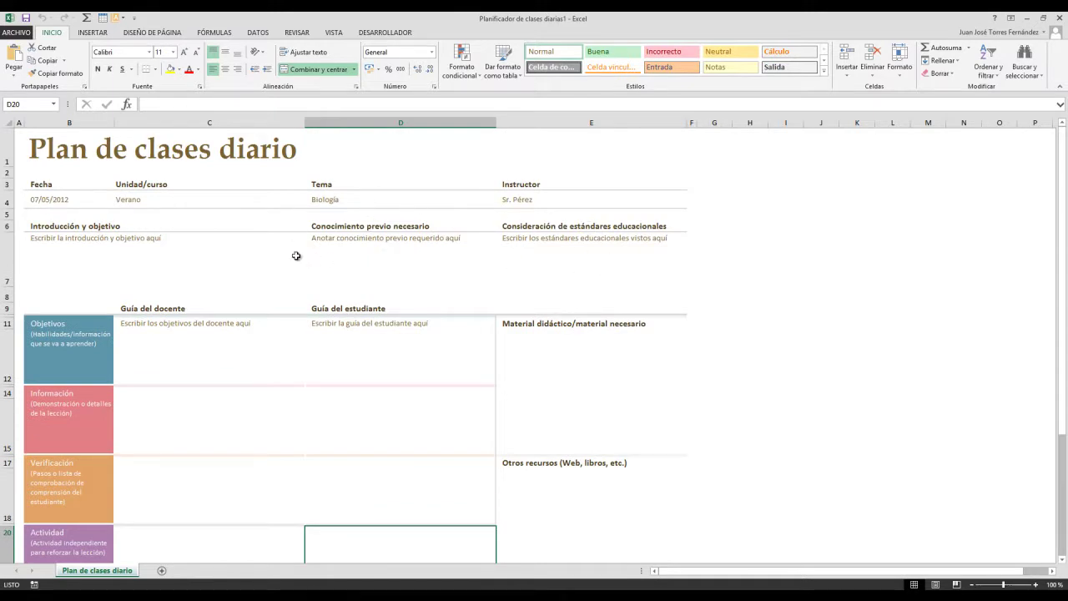
Step: Look over the header fields Tema, Instructor, Unidad/curso and Fecha of the class plan
click(353, 200)
click(538, 196)
click(521, 185)
click(379, 203)
click(138, 202)
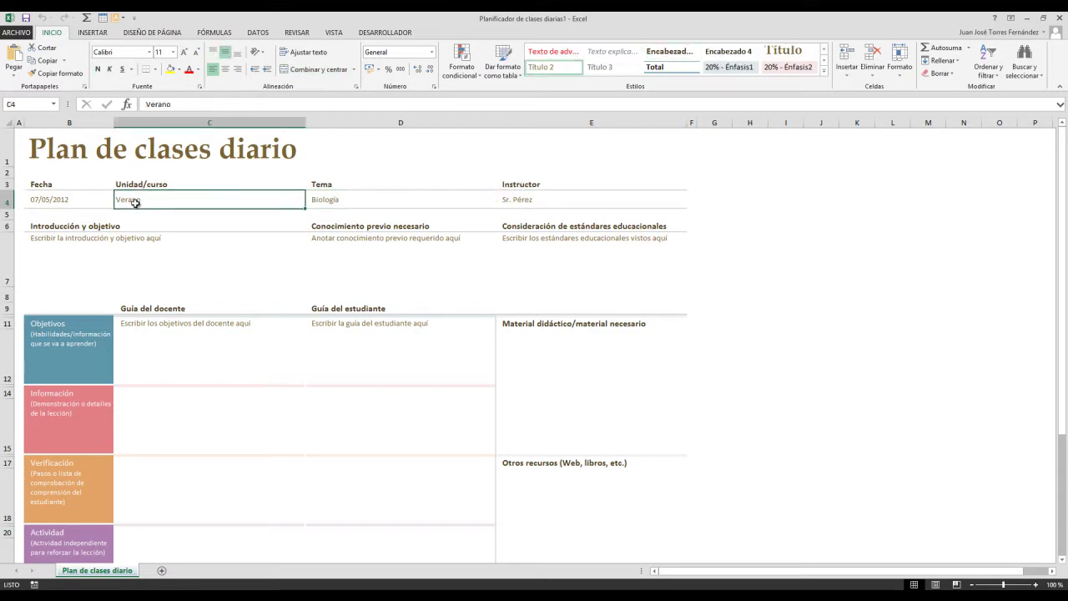
click(37, 198)
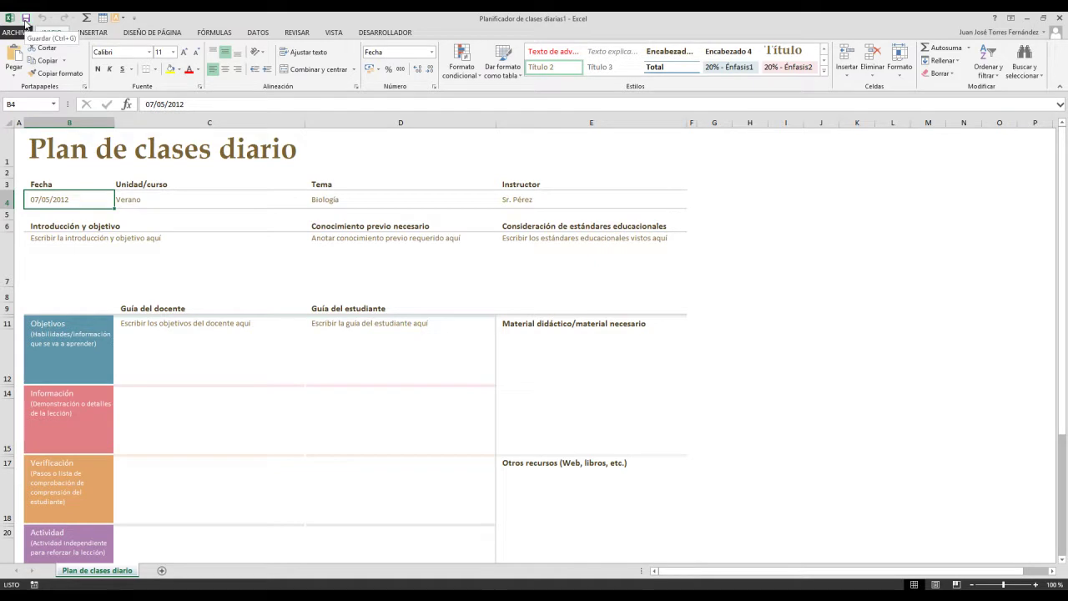
Step: View the save locations offered for the unsaved class plan workbook and return to the sheet without saving
click(26, 20)
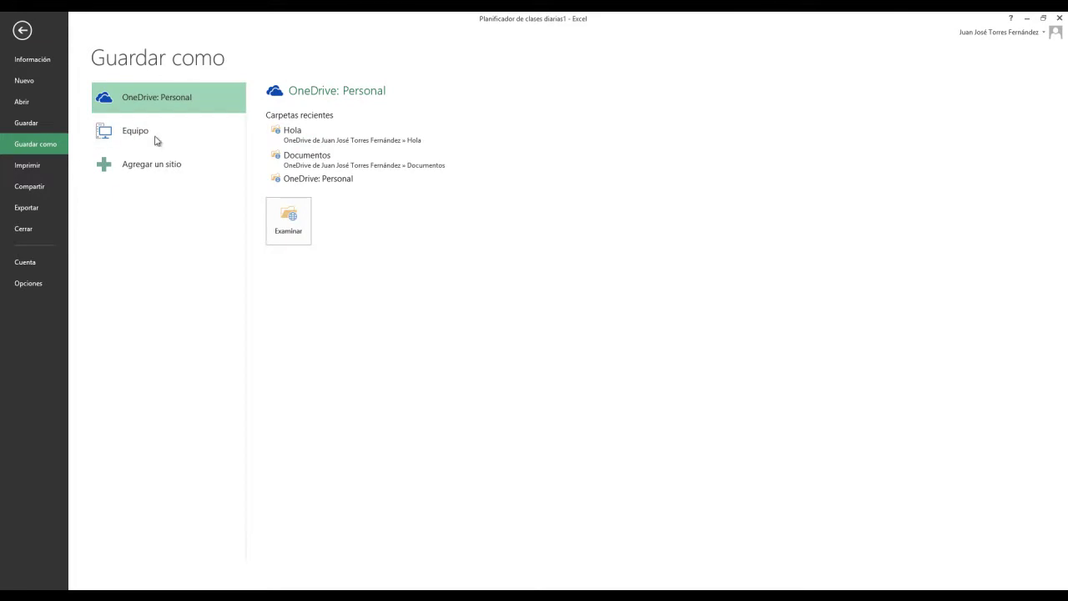
click(23, 30)
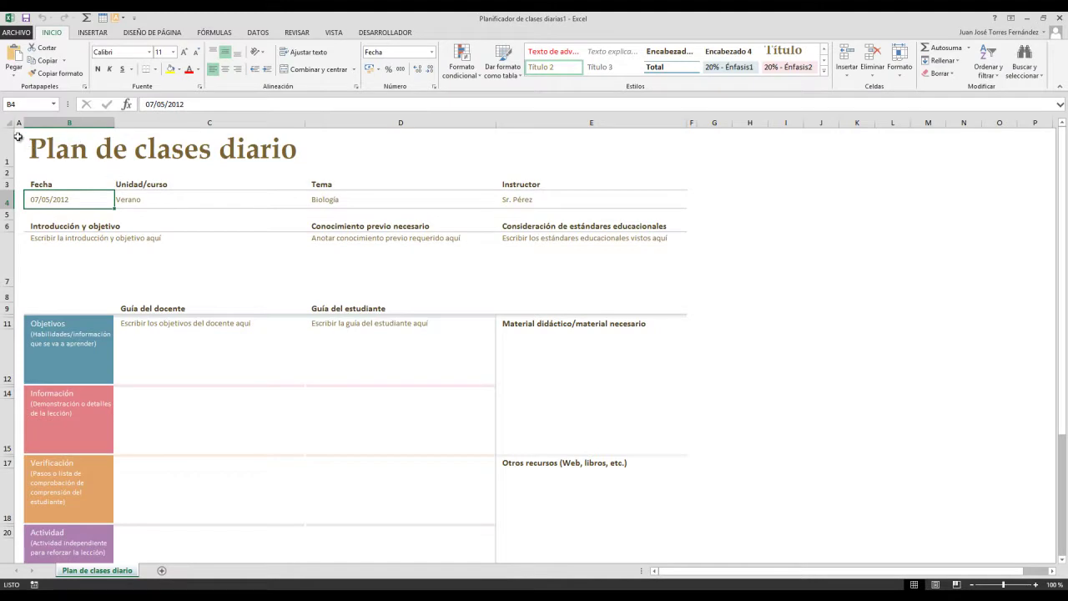
click(18, 136)
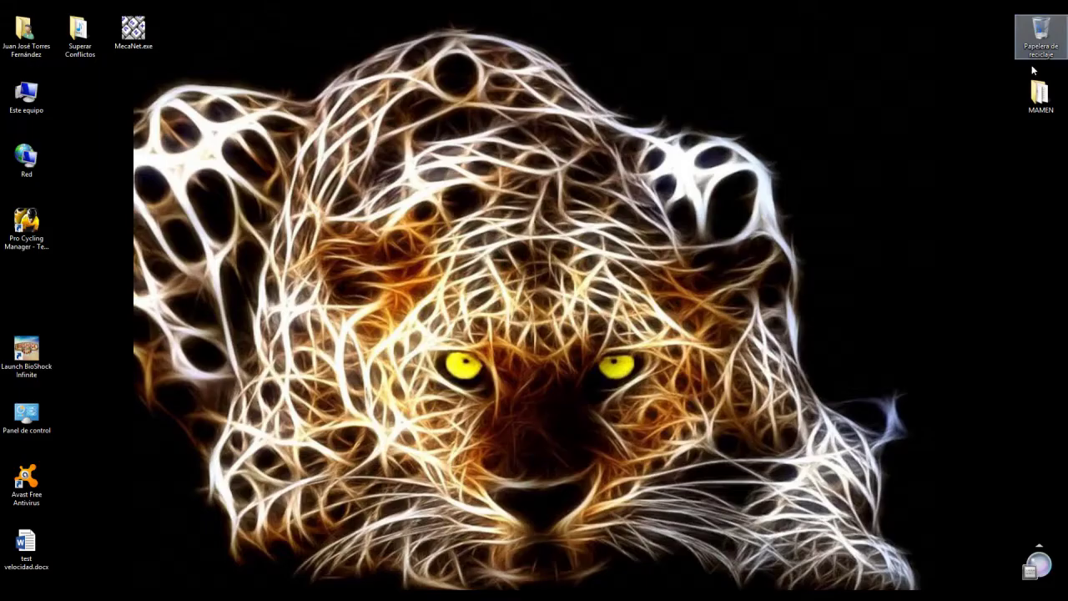
Step: Launch Excel 2013 again from the Windows Start screen
key(super)
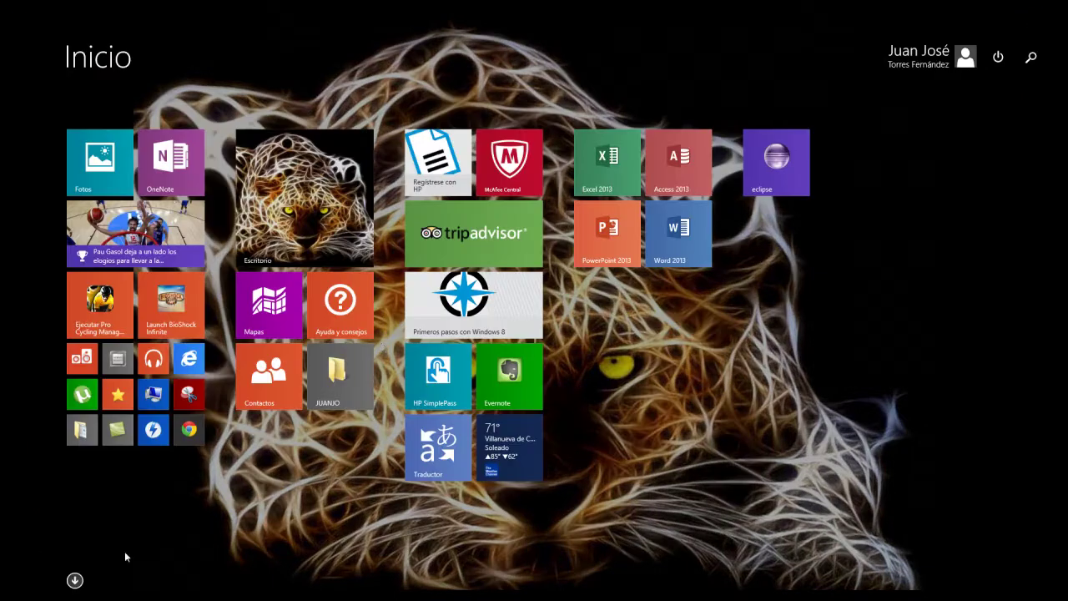
click(603, 167)
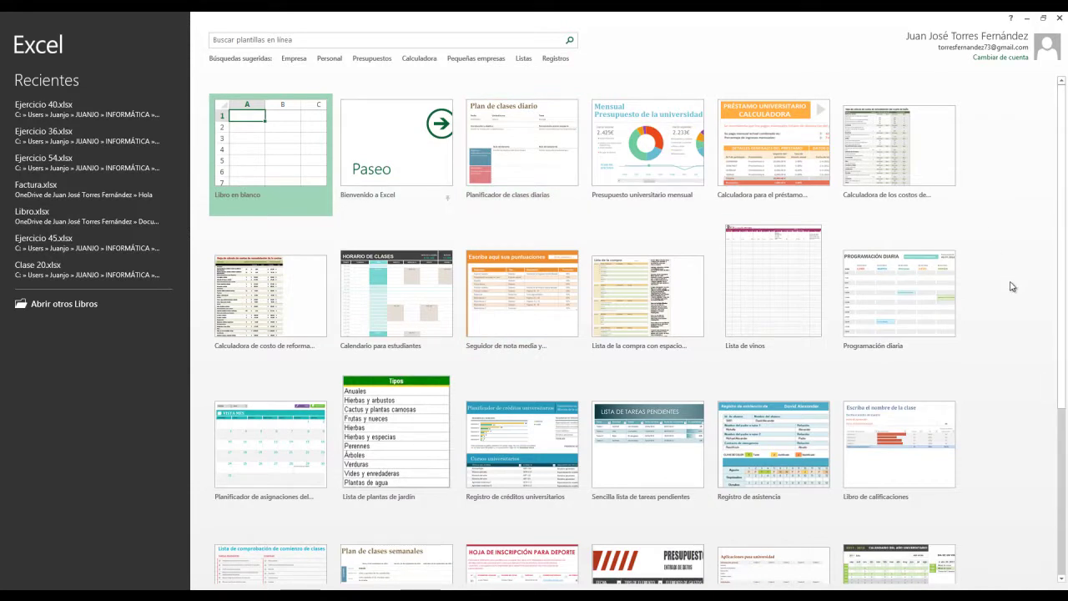
Step: Browse the available templates and pin Registro de créditos universitarios to the template list
scroll(1006, 282, down, 5)
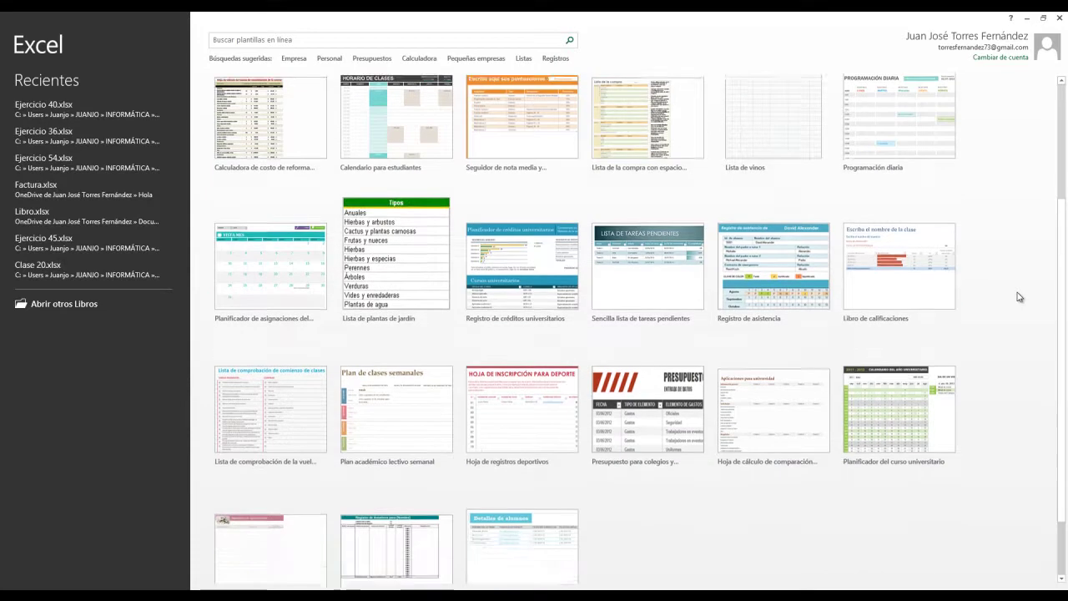
scroll(1018, 296, down, 2)
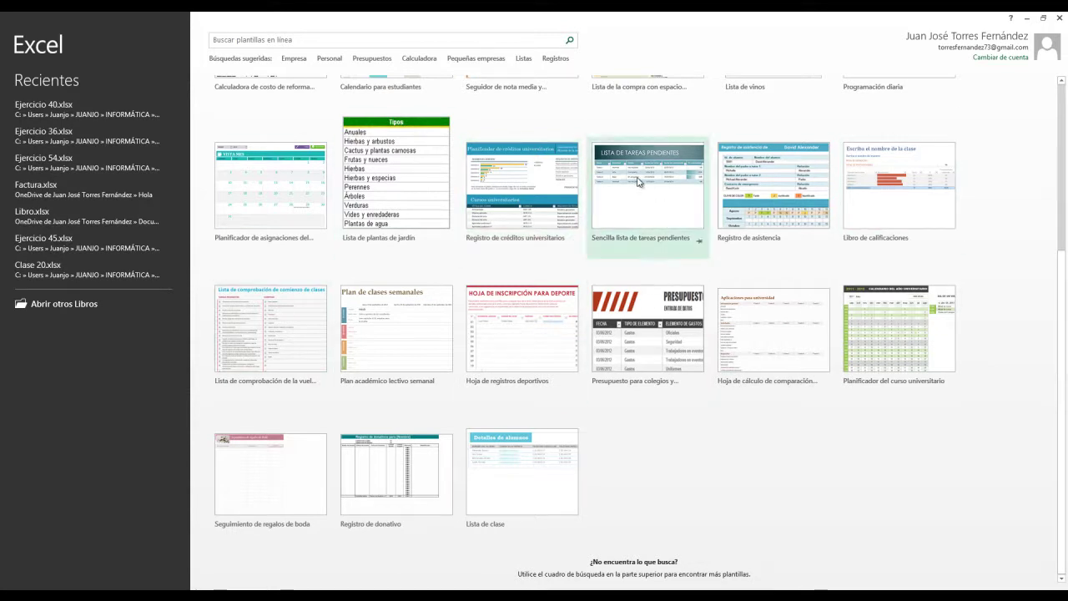
scroll(639, 184, up, 3)
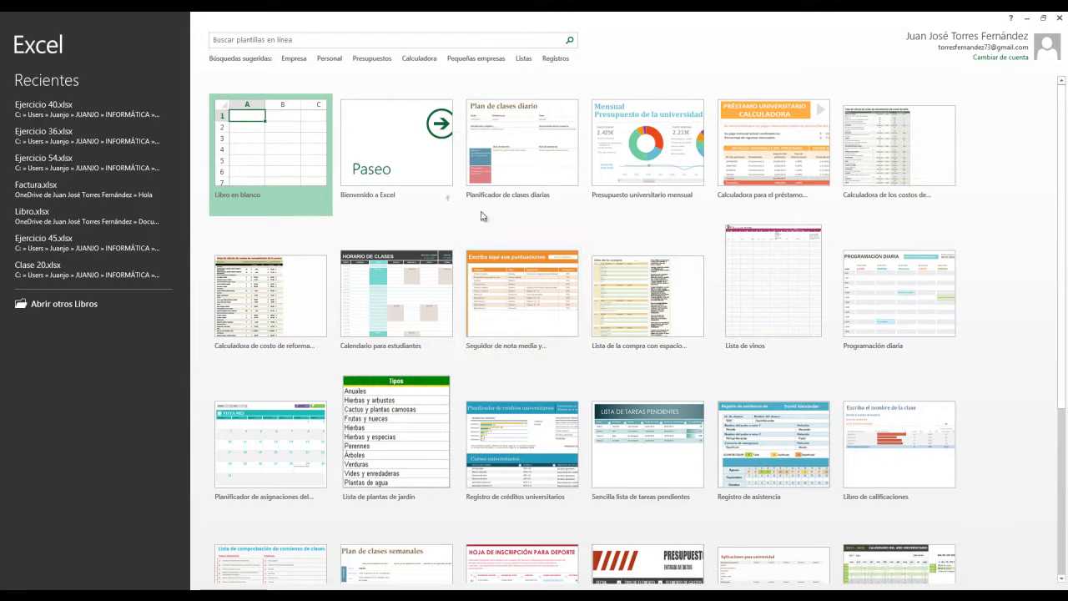
scroll(501, 476, down, 3)
scroll(494, 490, down, 1)
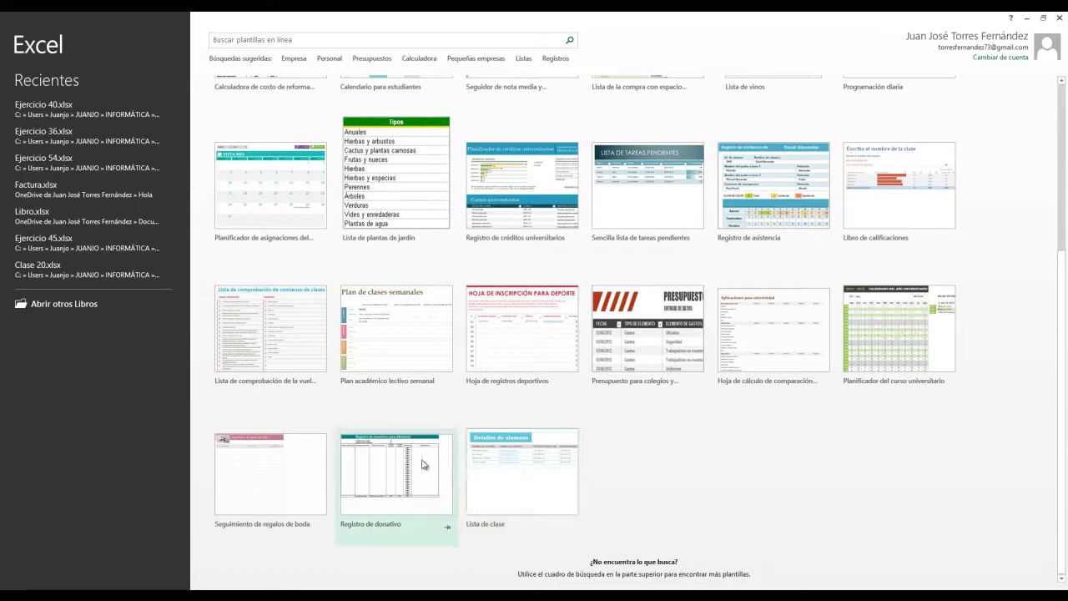
scroll(678, 468, up, 5)
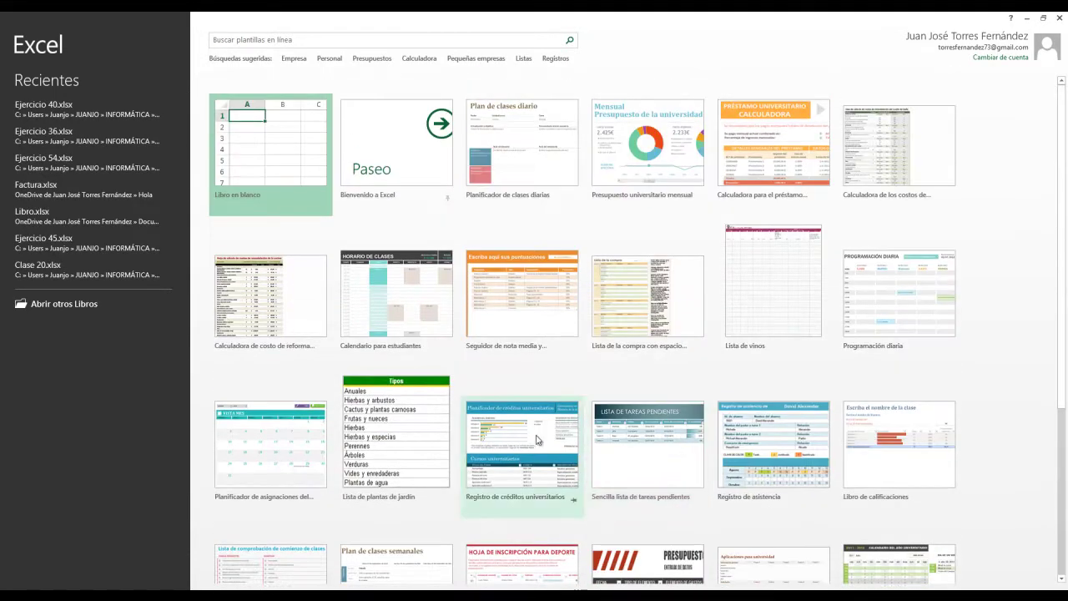
scroll(643, 517, down, 1)
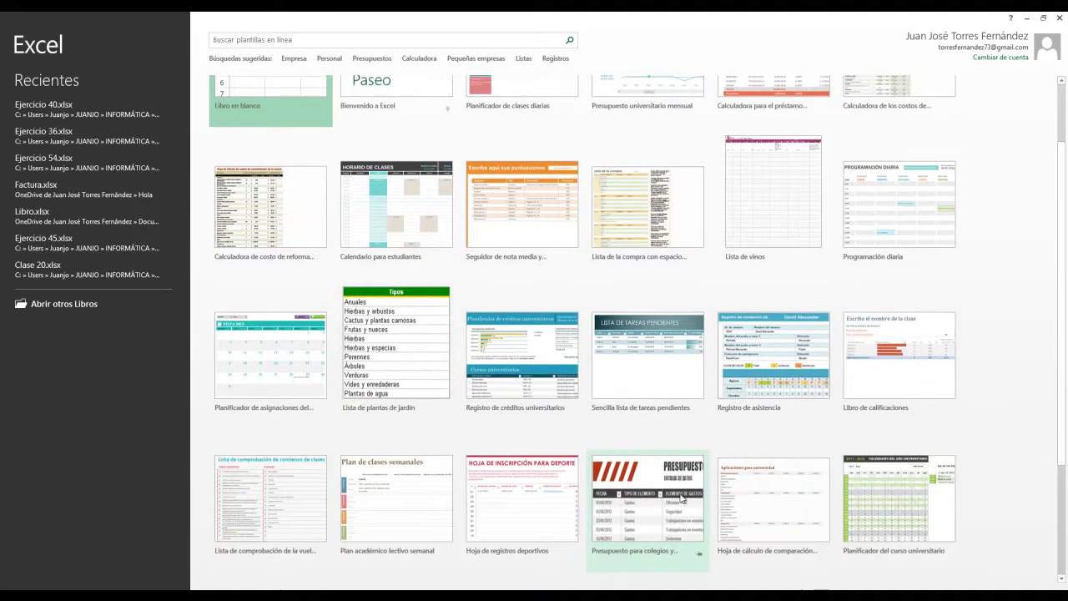
scroll(652, 511, down, 1)
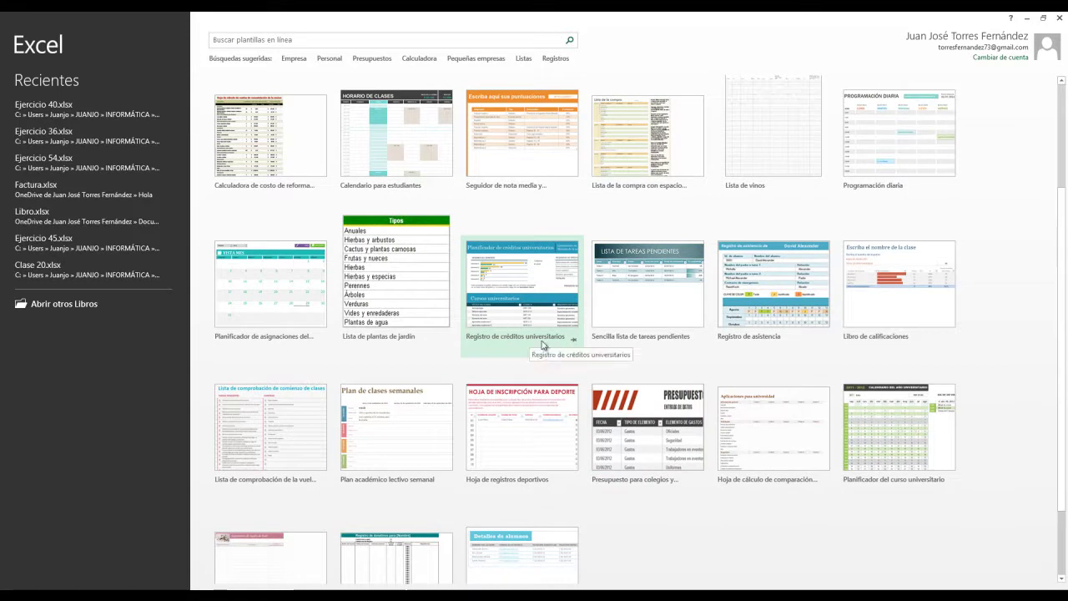
click(574, 343)
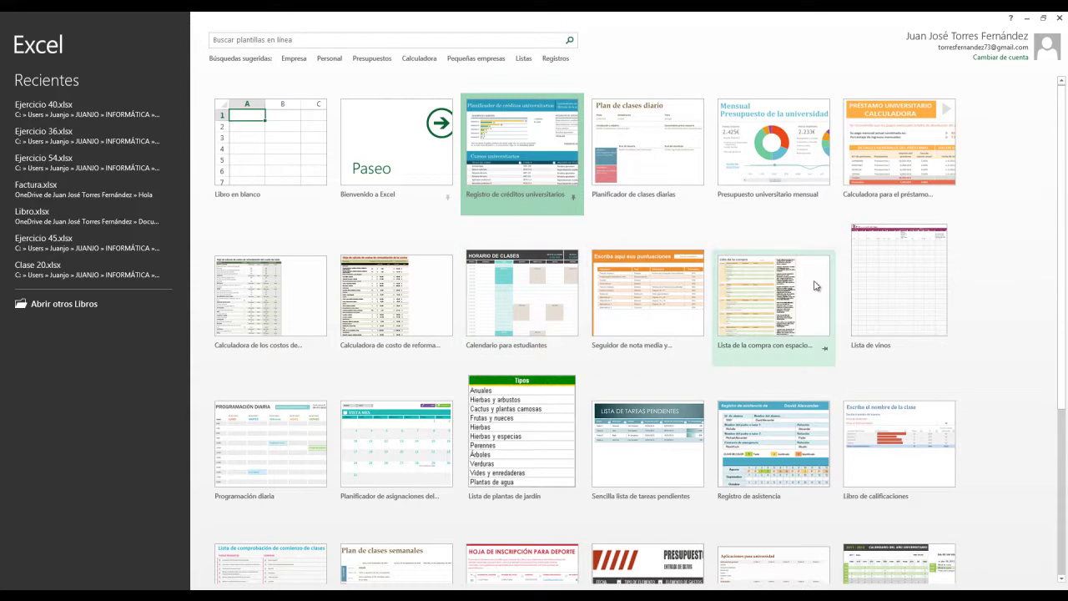
mouse_move(455, 85)
mouse_down()
mouse_move(455, 108)
mouse_move(528, 197)
mouse_move(589, 228)
mouse_up()
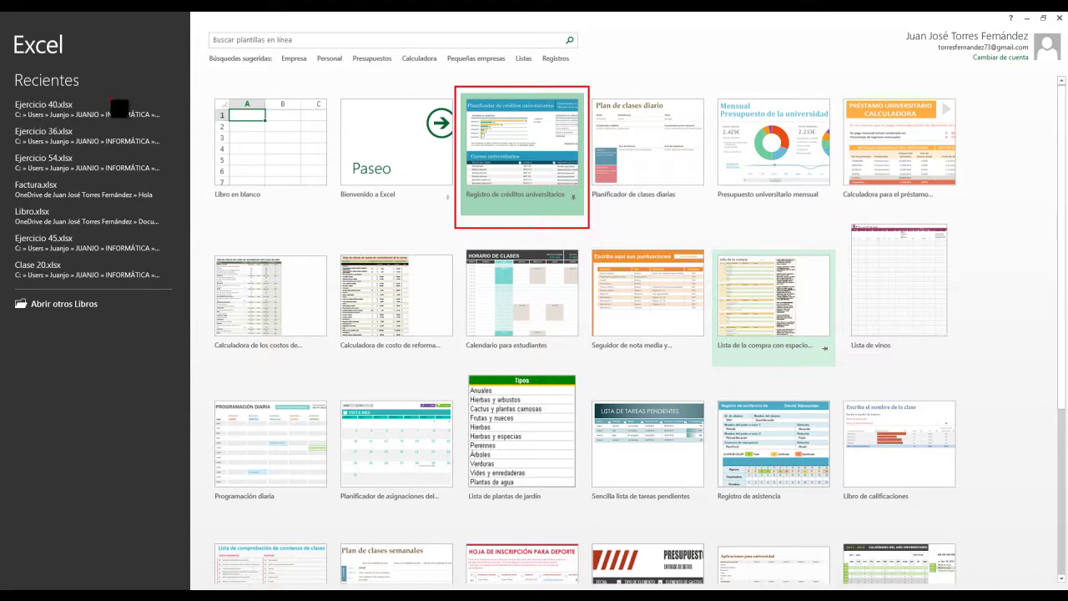
drag(29, 47, 175, 95)
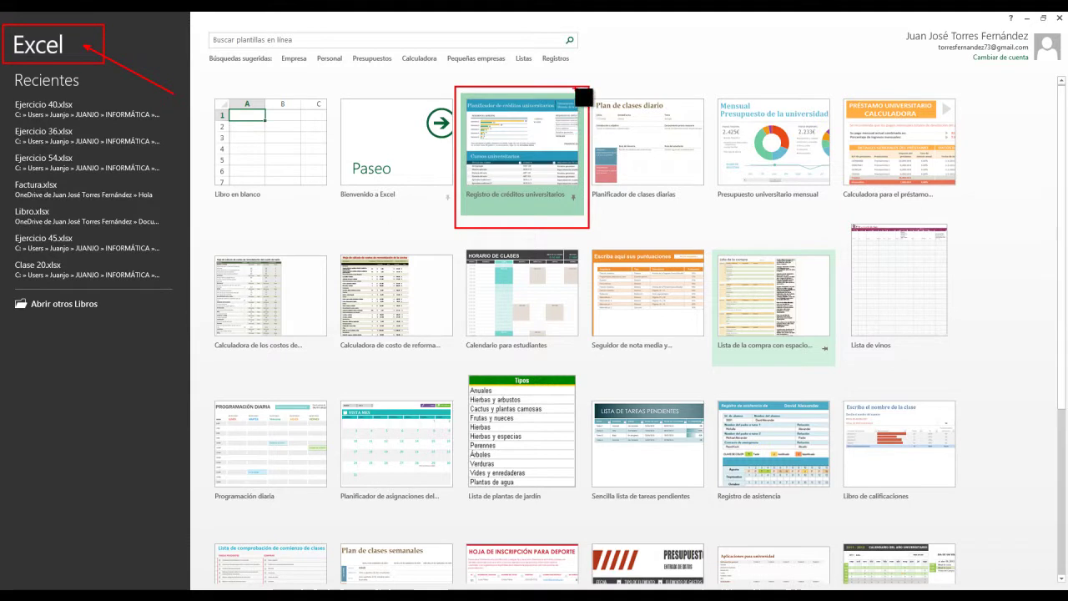
drag(721, 14, 581, 98)
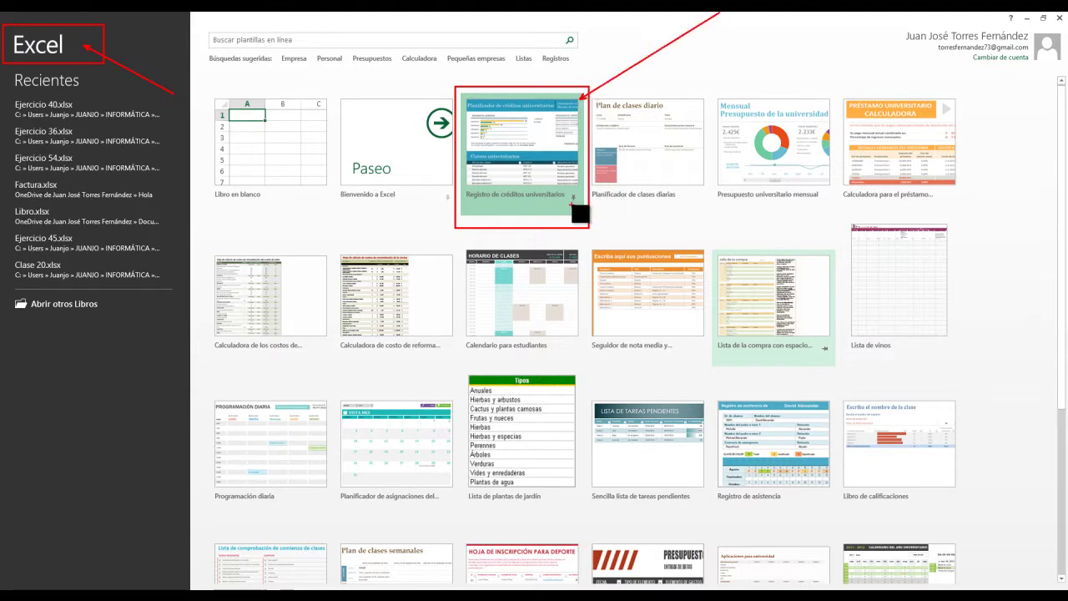
drag(387, 127, 397, 58)
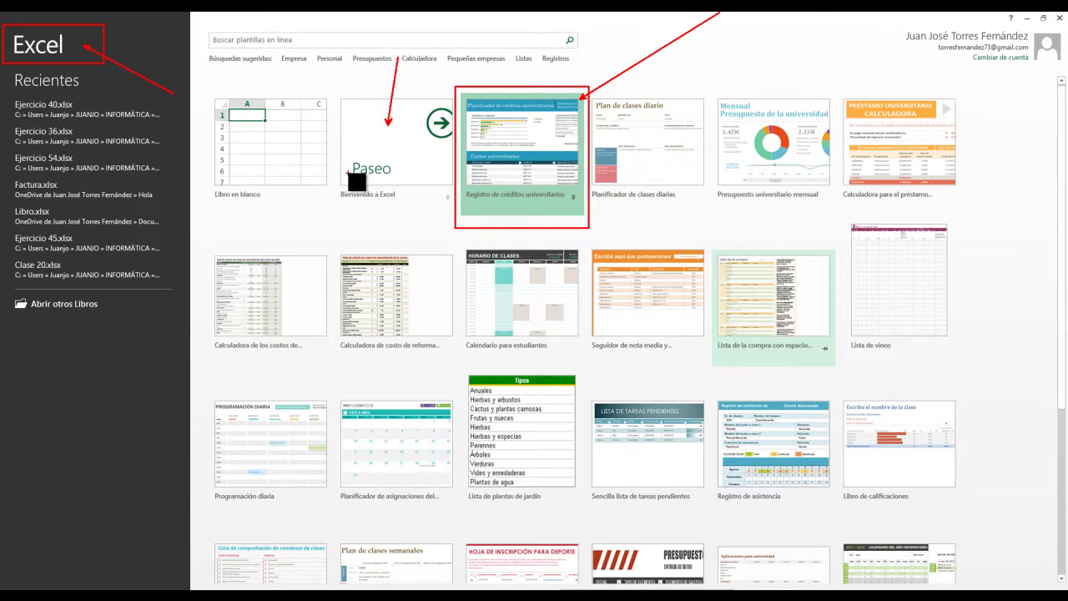
drag(334, 185, 405, 215)
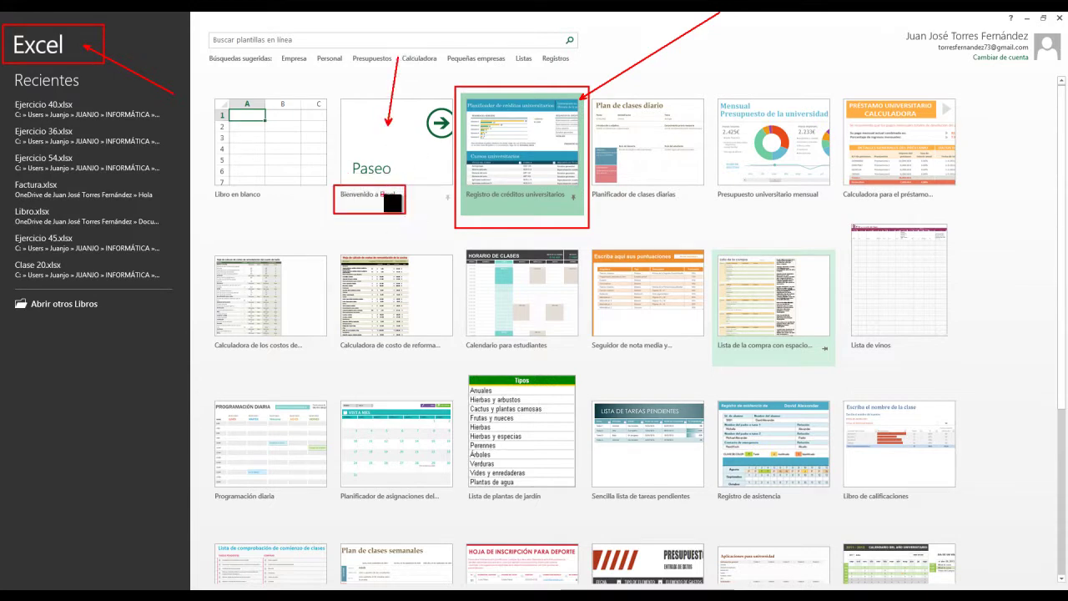
mouse_move(435, 189)
mouse_down()
mouse_move(453, 223)
mouse_move(450, 205)
mouse_up()
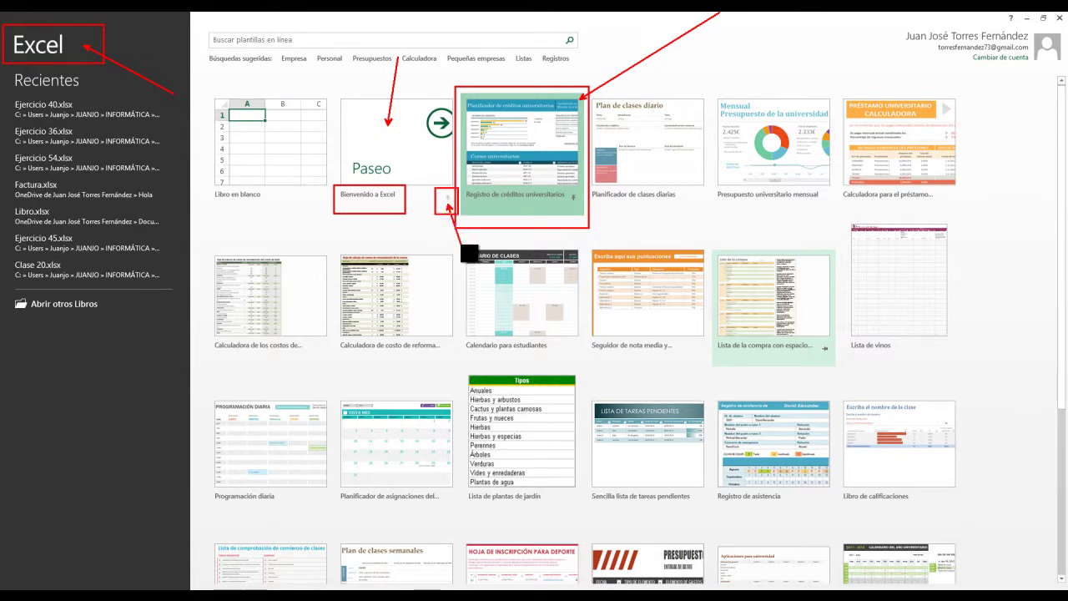
key(Escape)
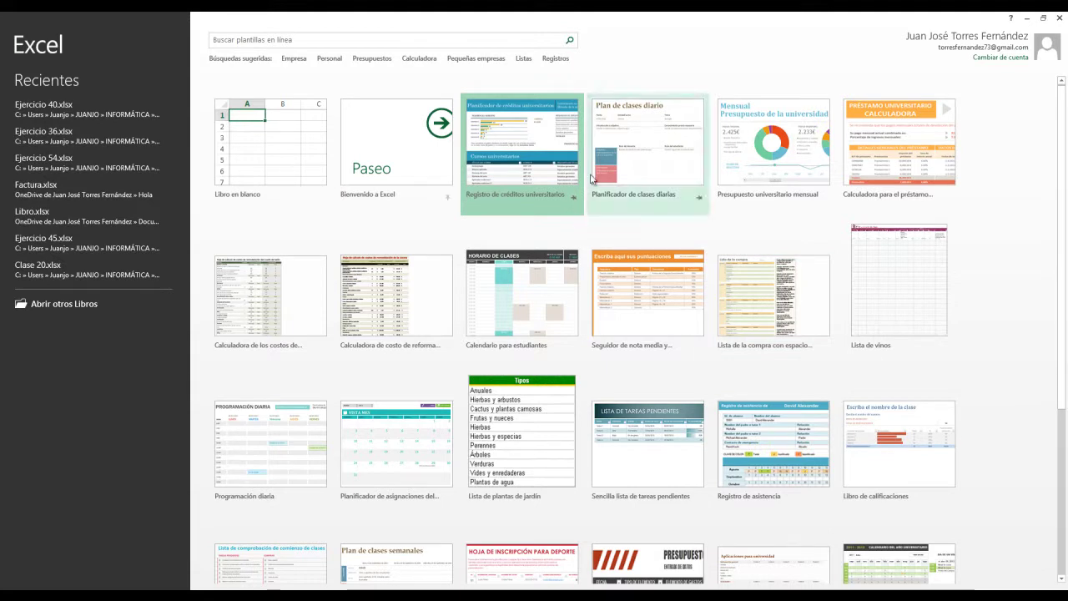
Step: Create a workbook from the Calendario para estudiantes template and close it without saving
click(525, 302)
click(716, 287)
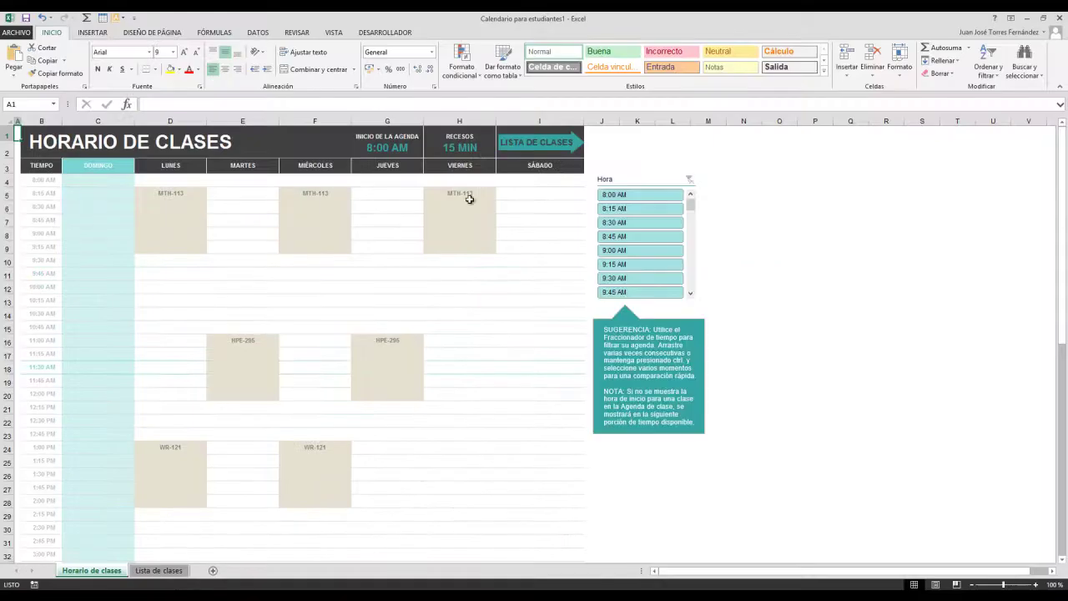
click(1059, 18)
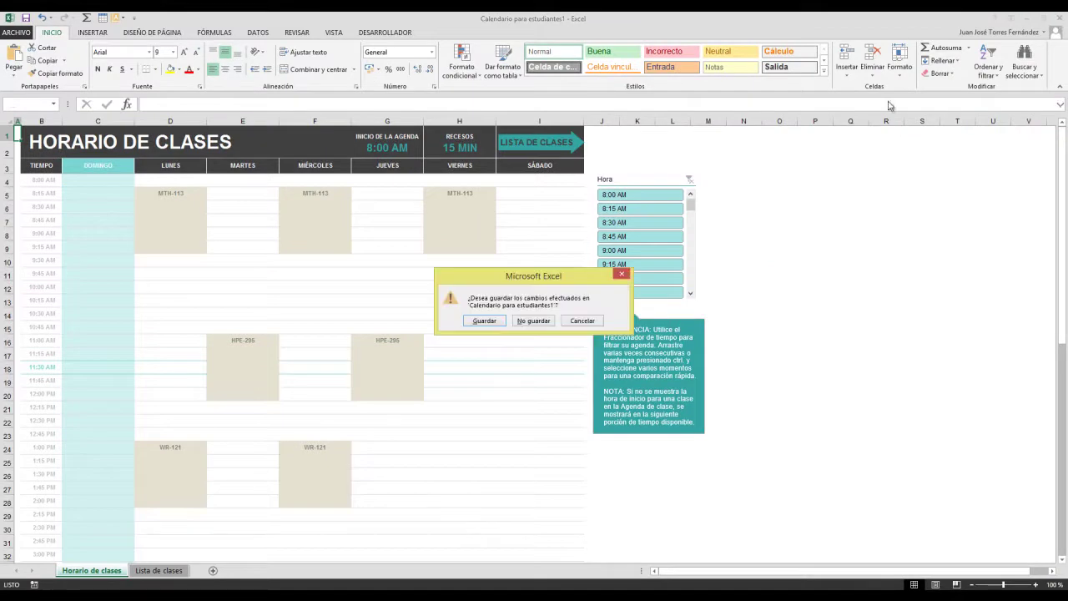
click(533, 321)
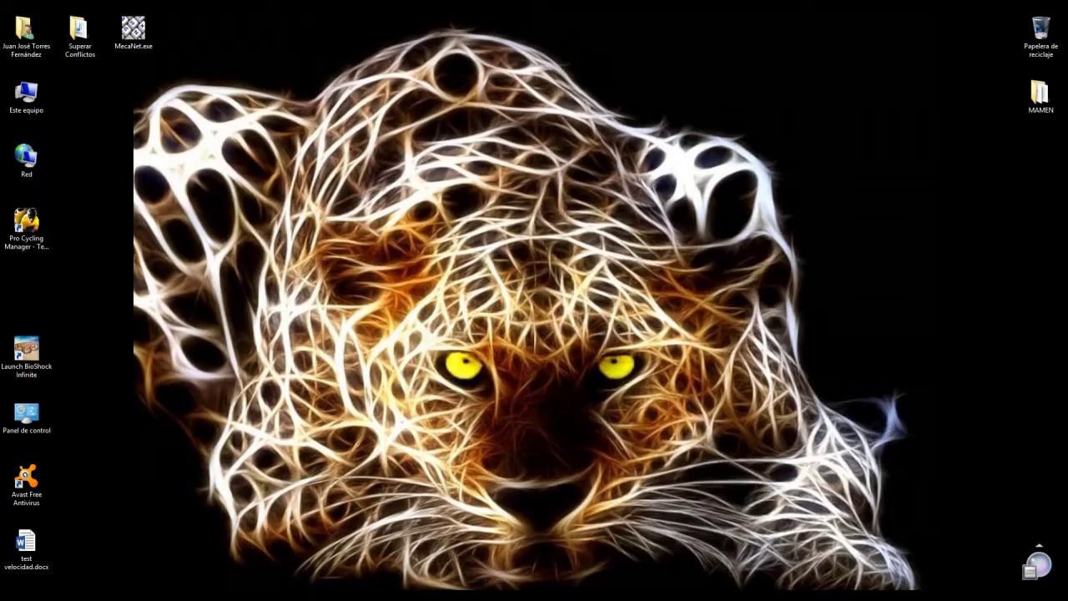
Step: Launch Excel 2013 again from the Windows Start screen and look over the template list
key(super)
click(608, 164)
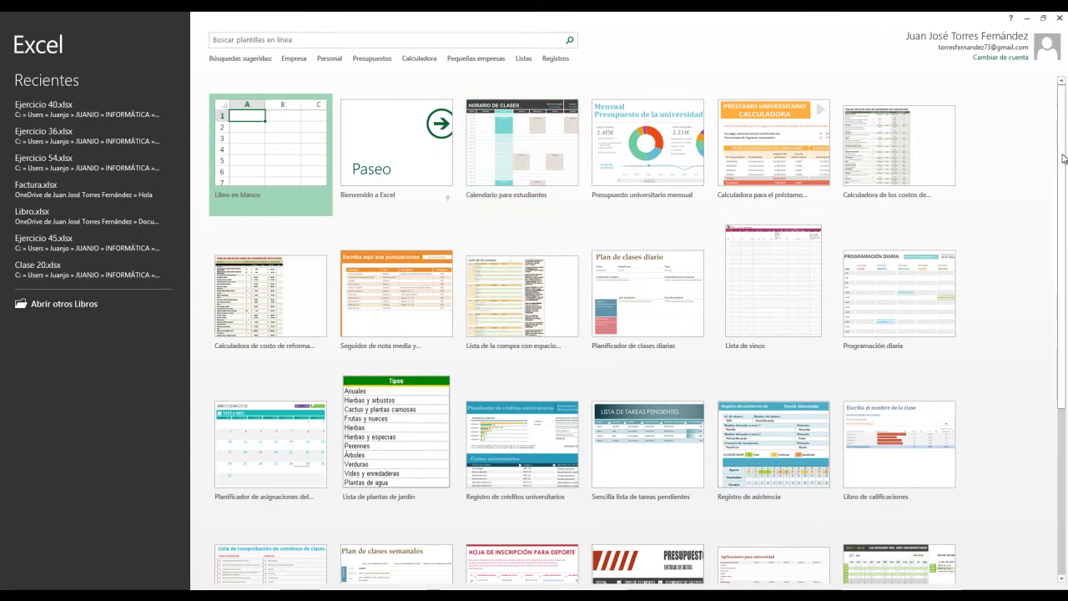
mouse_move(1060, 155)
mouse_down()
mouse_move(1066, 284)
mouse_move(1066, 142)
mouse_move(1067, 332)
mouse_move(1066, 140)
mouse_up()
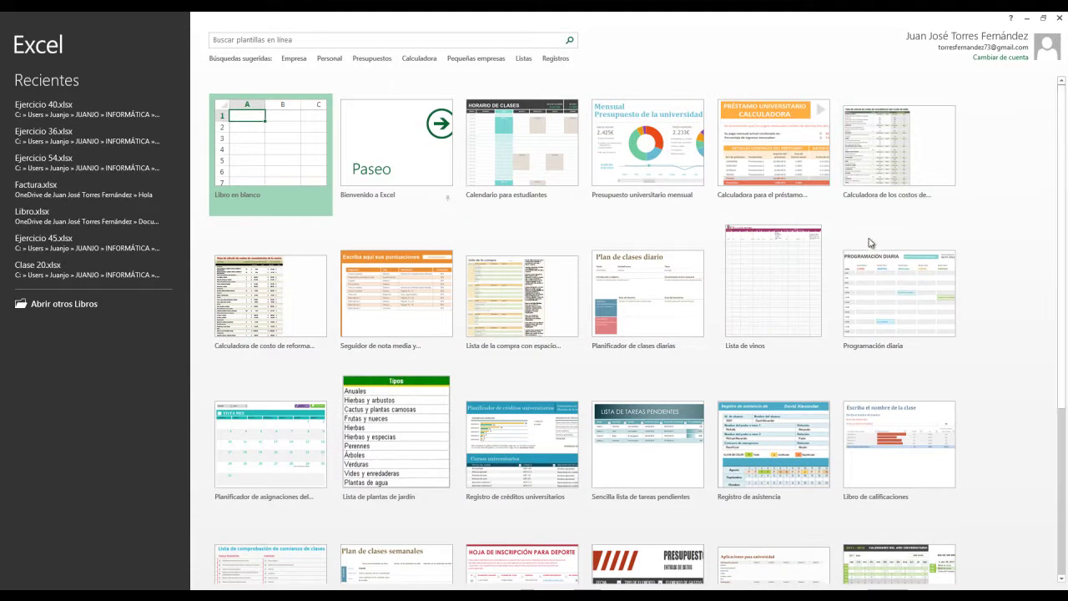
Step: Search the online templates for "facturas", look through the results and pin the first Factura de servicios template
click(227, 43)
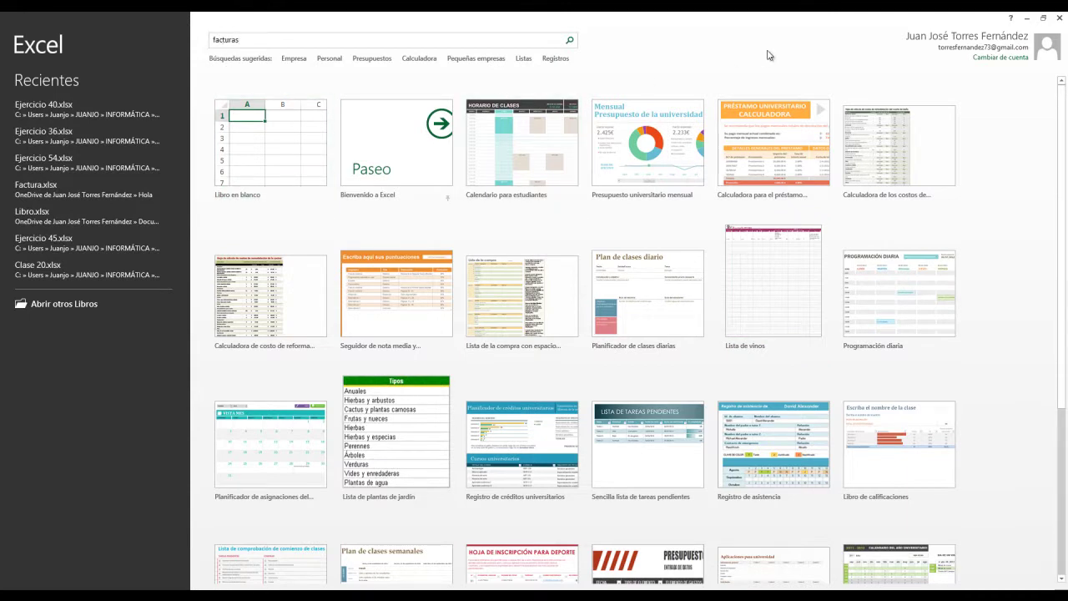
click(568, 43)
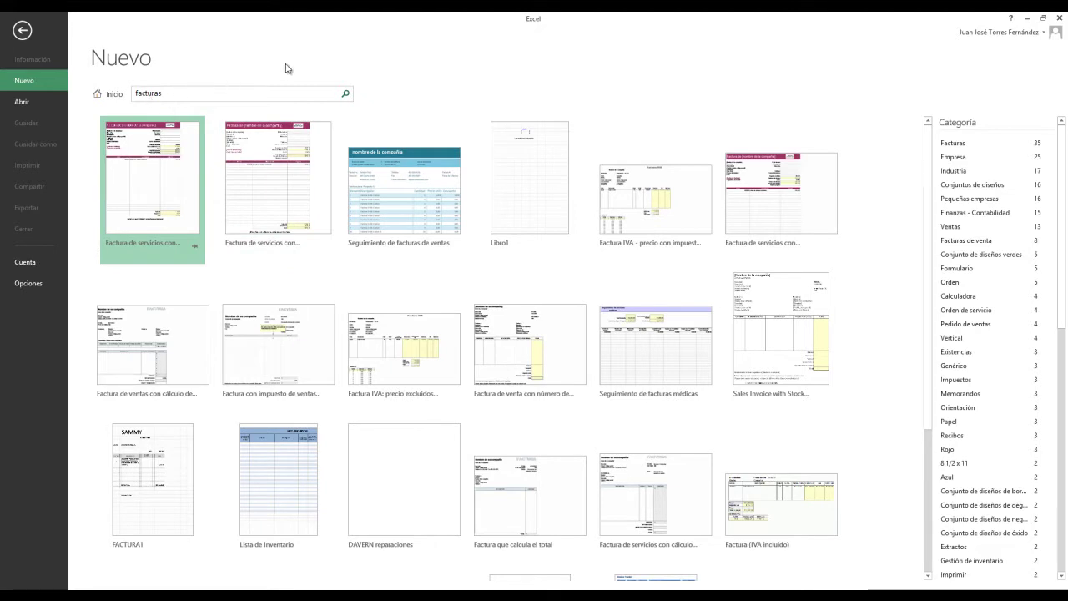
key(ctrl+2)
drag(168, 94, 286, 33)
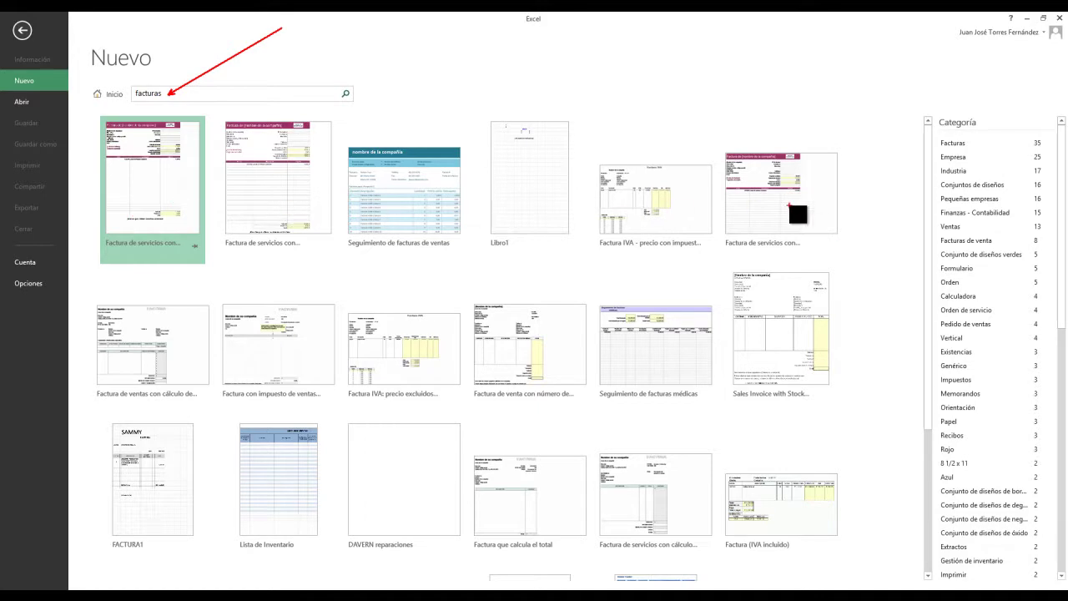
key(Escape)
scroll(777, 215, down, 6)
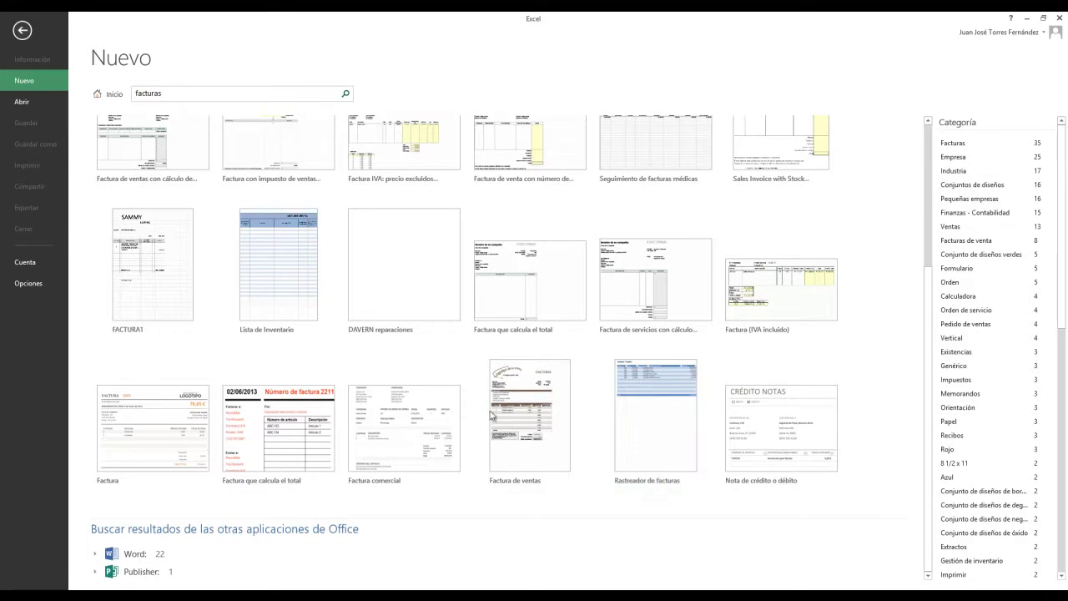
scroll(784, 279, up, 6)
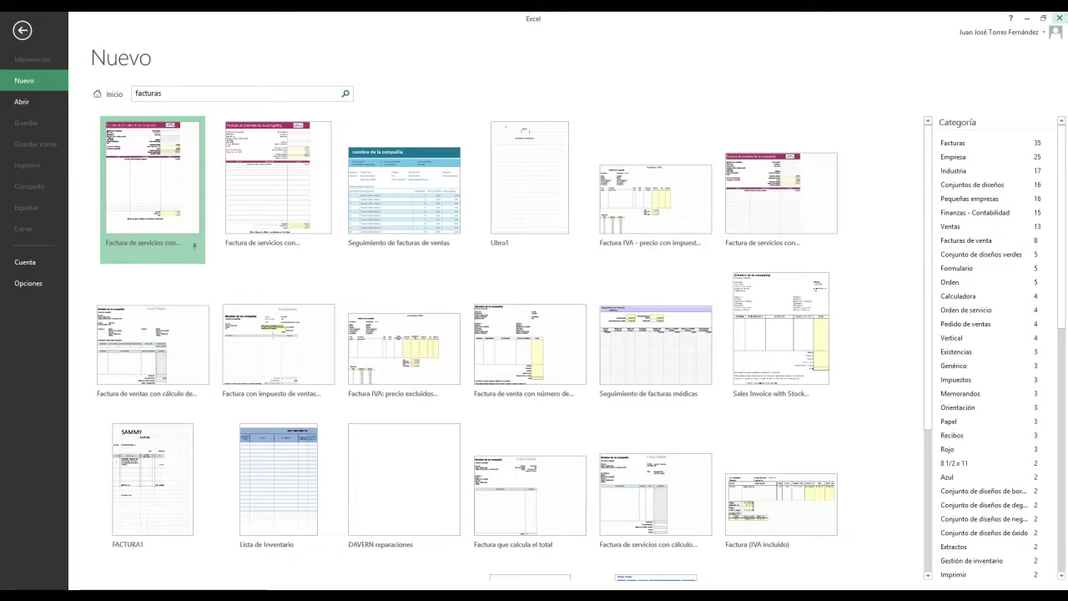
Step: Restart Excel and create a workbook from the pinned Factura de servicios template
click(1062, 17)
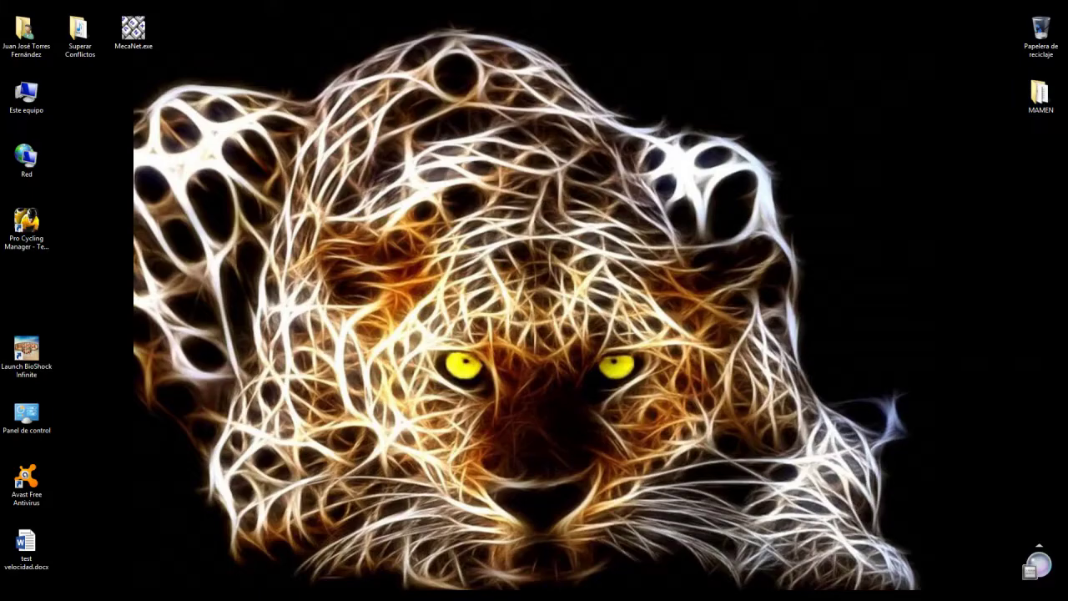
key(super)
click(596, 170)
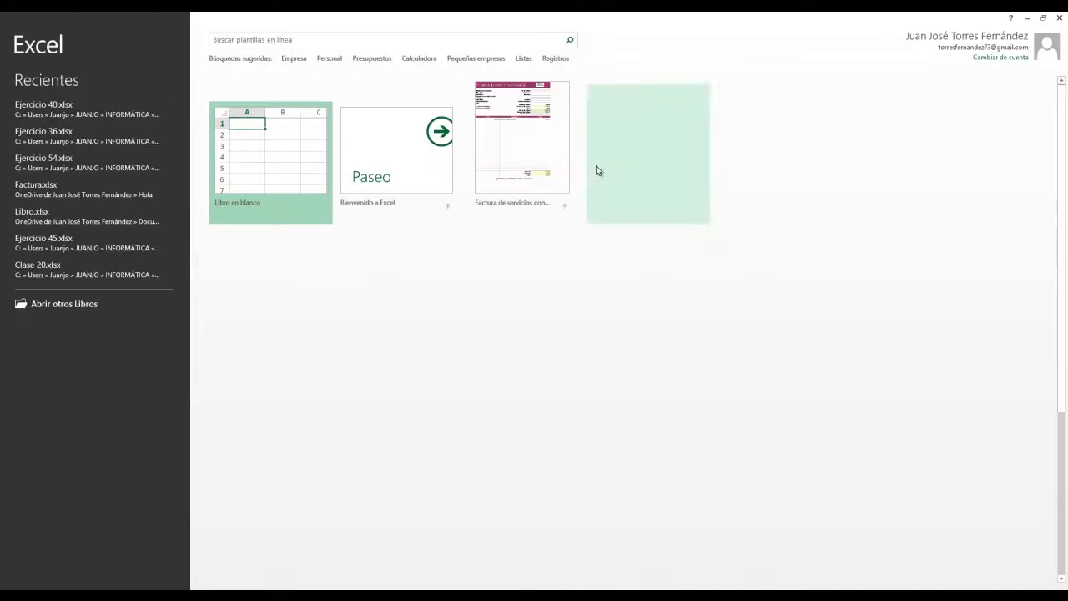
double_click(514, 151)
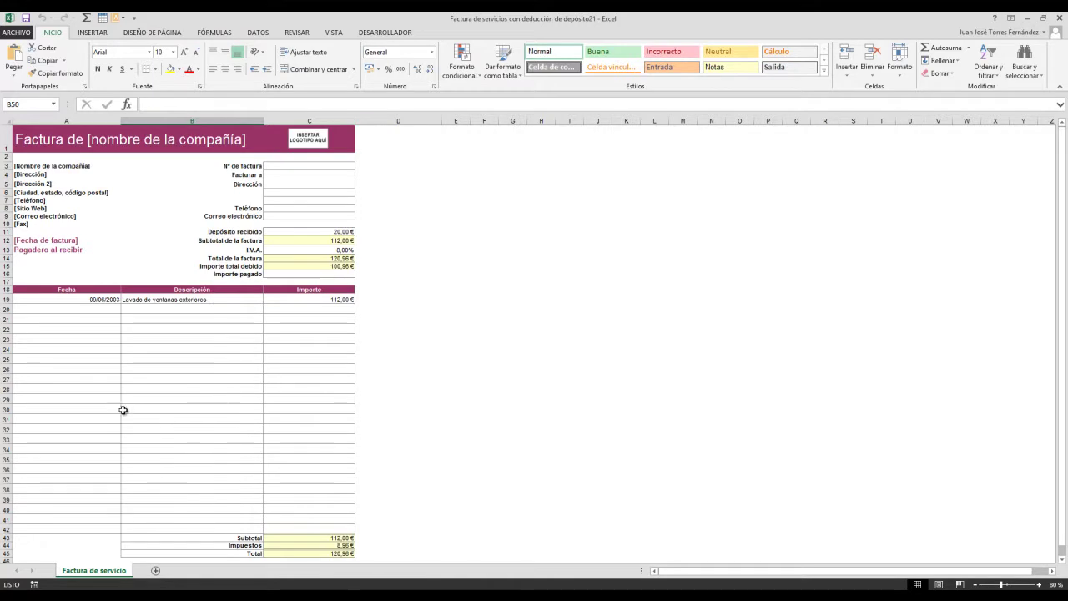
scroll(396, 342, down, 3)
scroll(400, 348, up, 3)
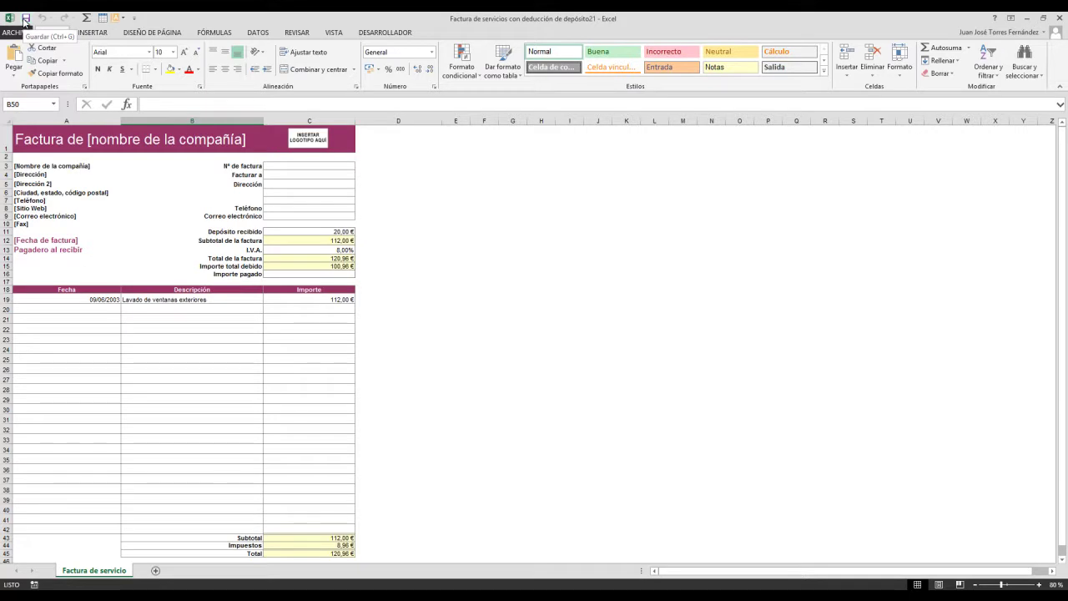
Step: Enter the sample text xcvzc in A3, xczcvzx in A4 and xczcvzcxvz in B22 of the invoice
click(48, 166)
text(xcvzc)
key(Return)
text(xczcvzx)
click(193, 330)
text(xczcvzcxv2)
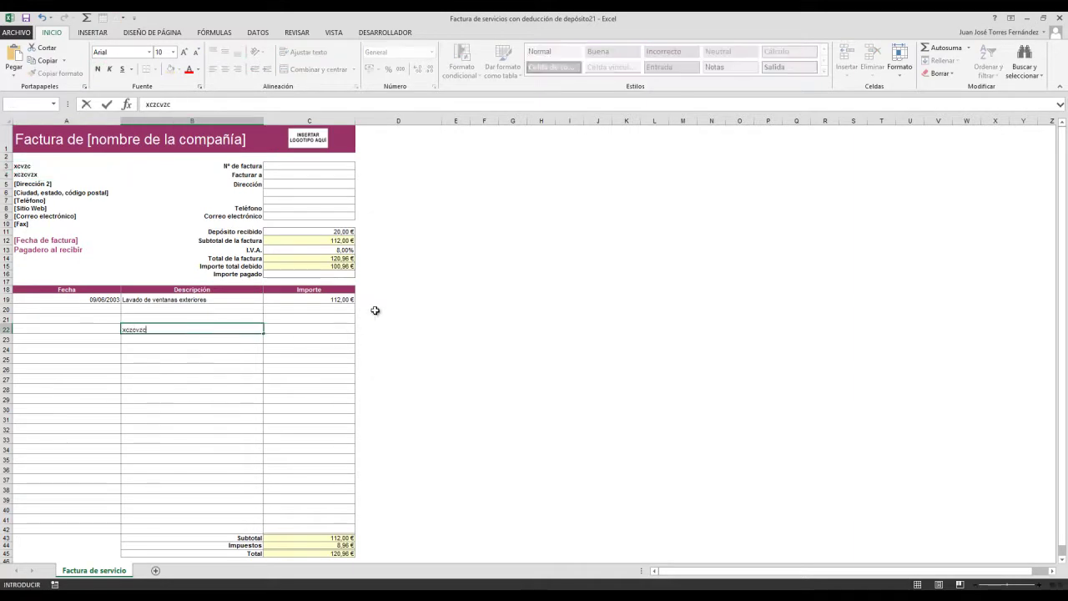
Step: Save the invoice workbook to the computer's Escritorio folder as "Plantilla ejemplo descarga"
click(26, 20)
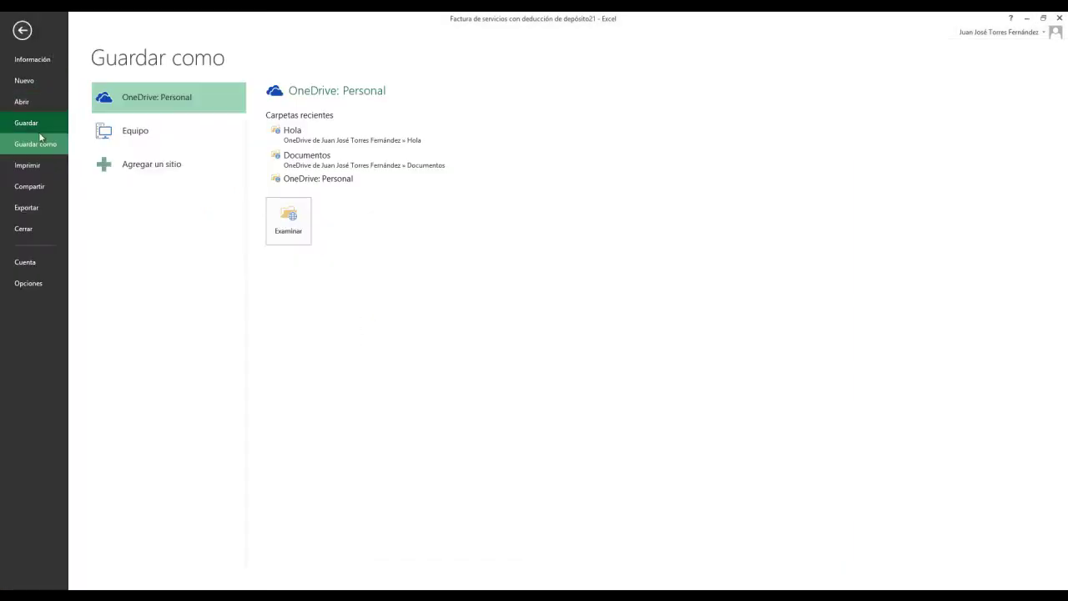
click(125, 142)
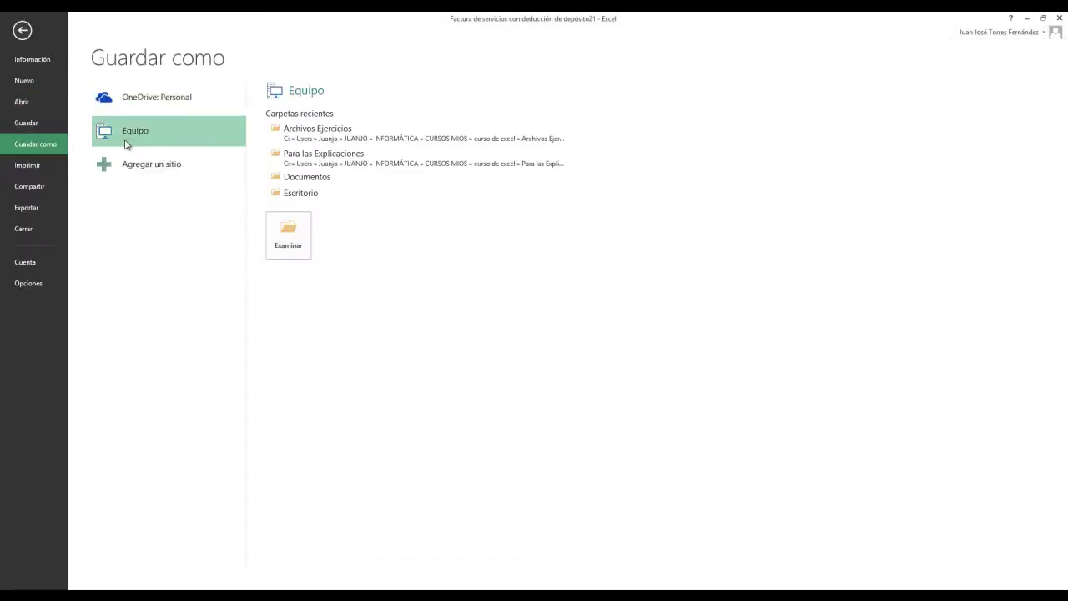
click(302, 195)
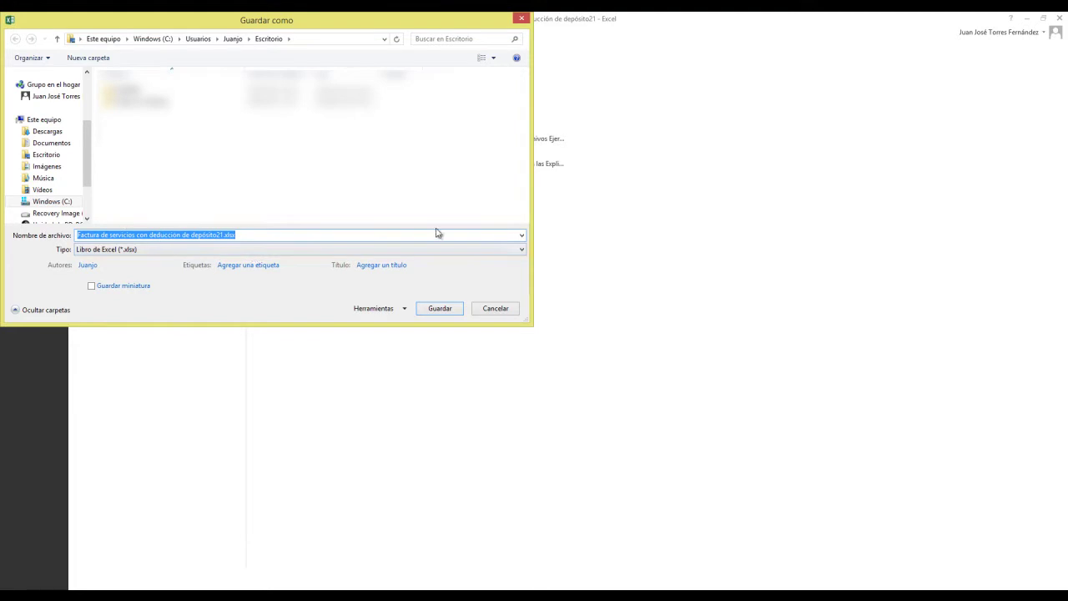
text(Plantilla ejemplo descarga)
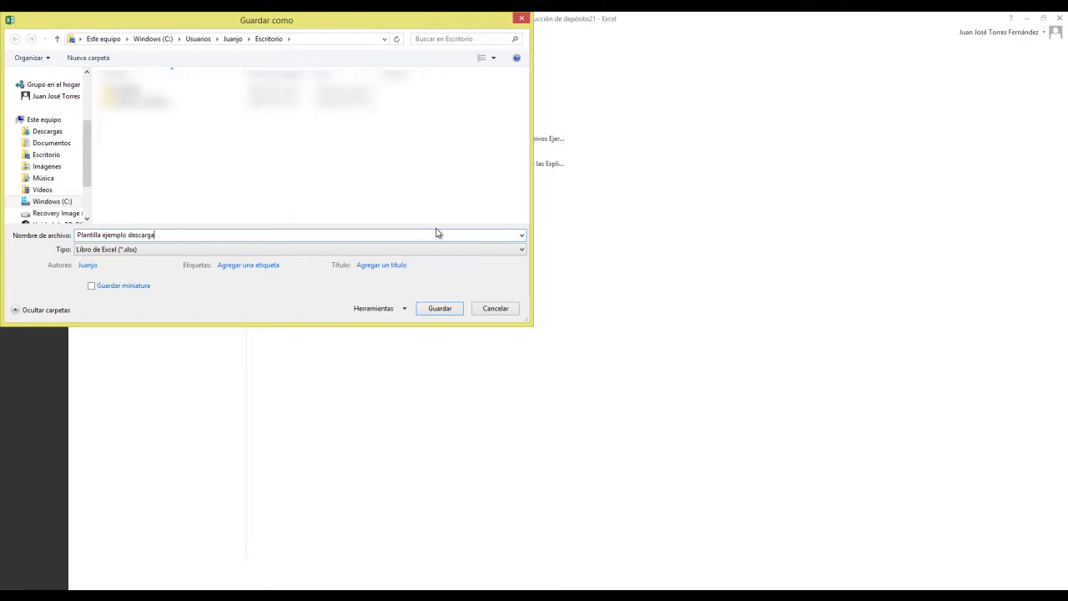
click(458, 311)
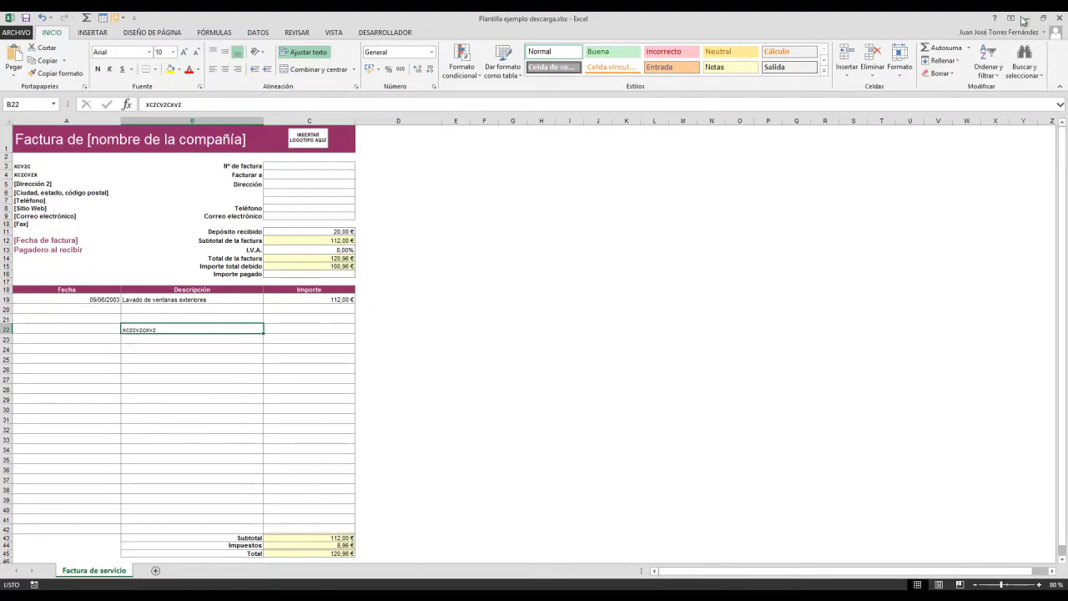
Step: Close the invoice, reopen Plantilla ejemplo descarga.xlsx from the desktop to check its contents and close it again
click(1057, 18)
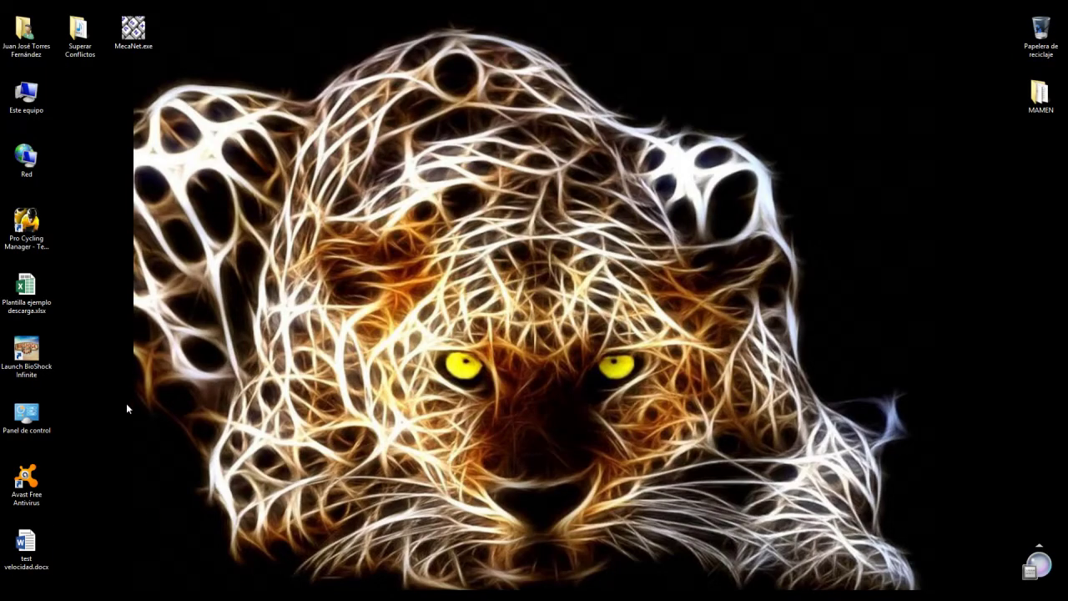
double_click(25, 288)
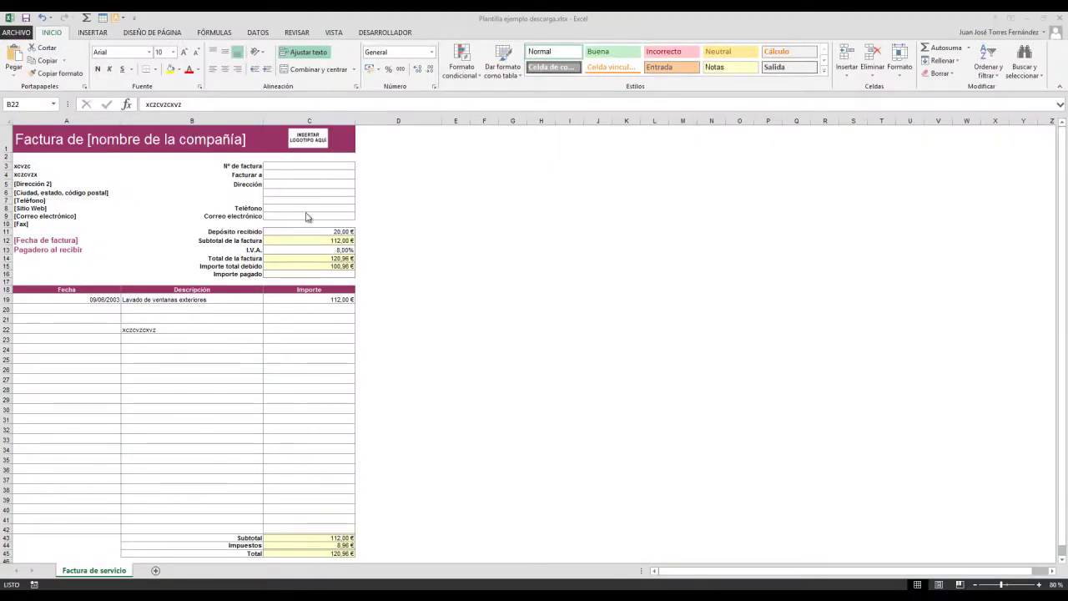
click(1060, 17)
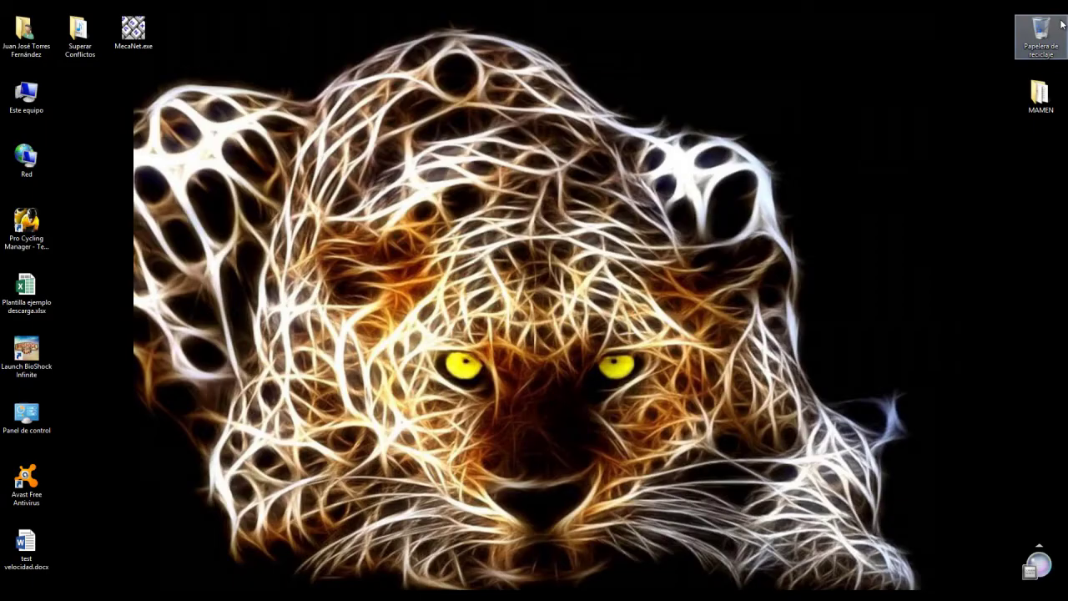
Step: Open Plantilla ejemplo descarga.xlsx from the desktop, view its Información page and close the workbook
double_click(28, 288)
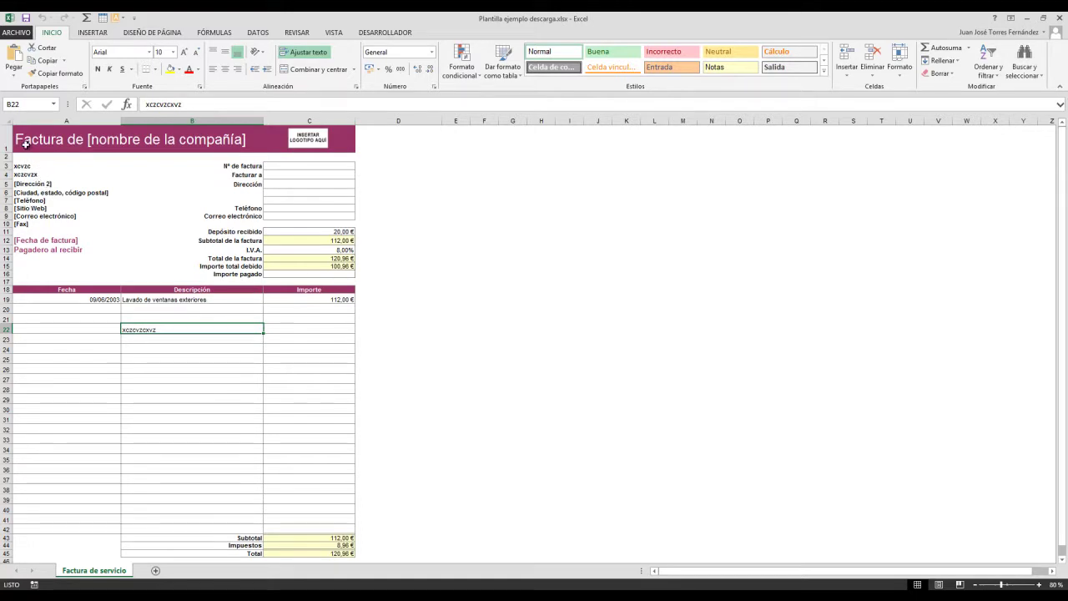
click(16, 32)
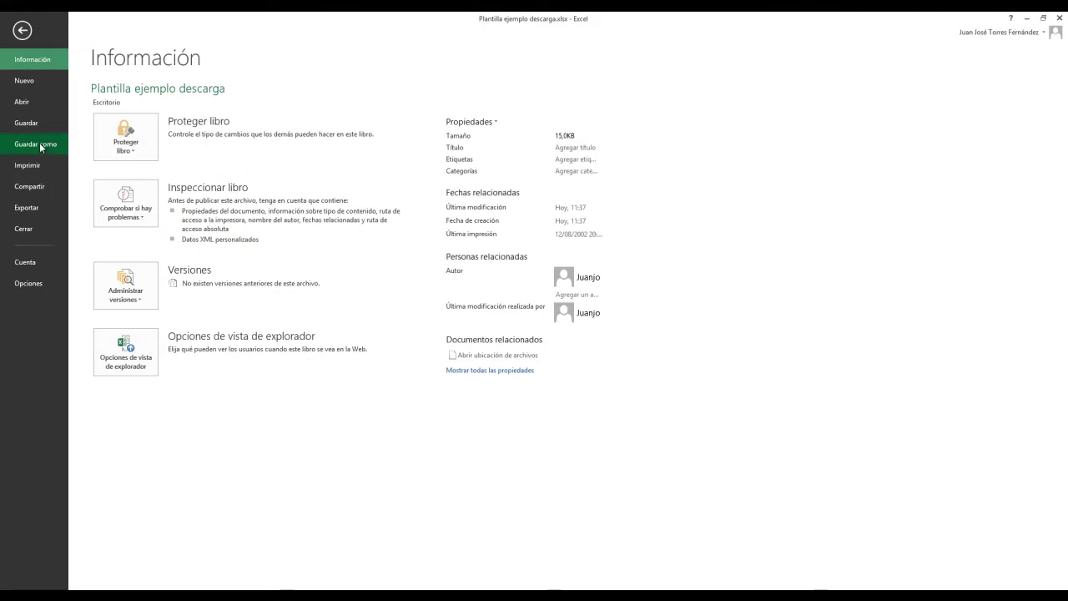
click(1060, 18)
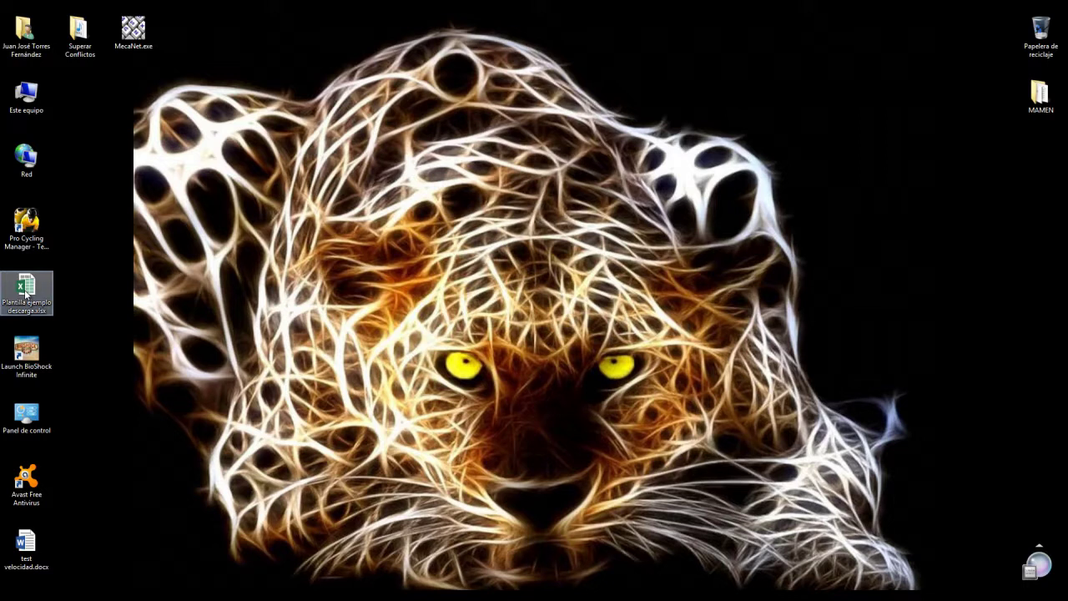
Step: Reopen the saved invoice, review its file information and file commands, return to the sheet and close the workbook
double_click(26, 288)
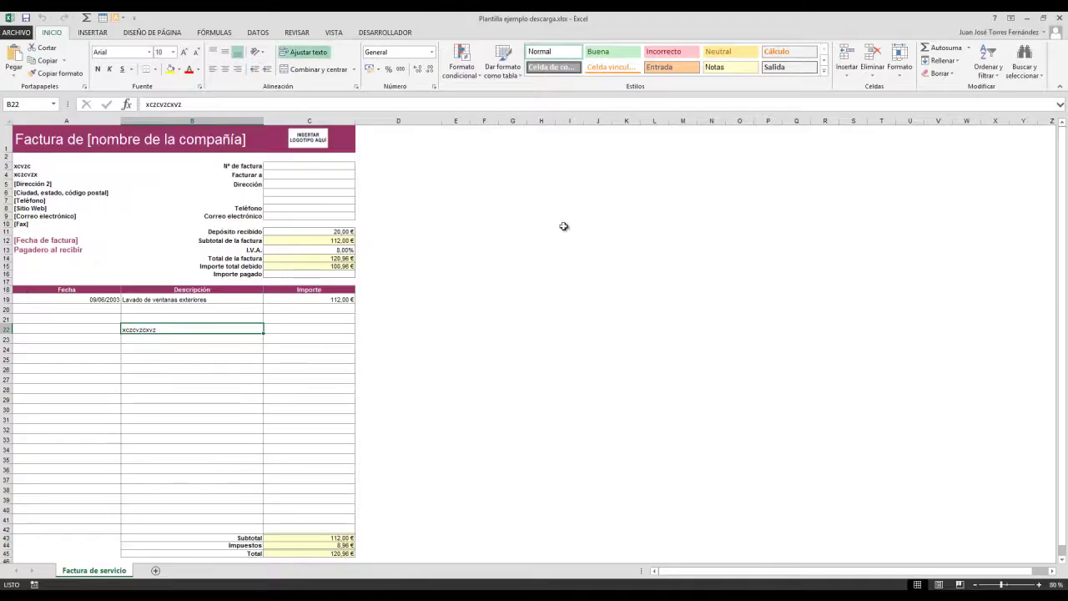
click(15, 32)
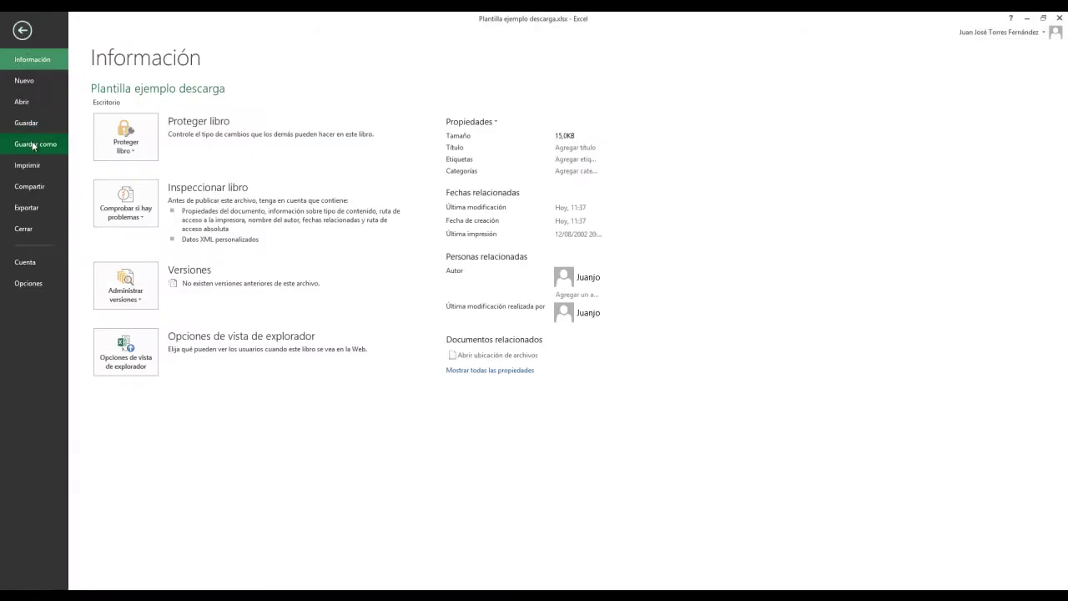
click(21, 30)
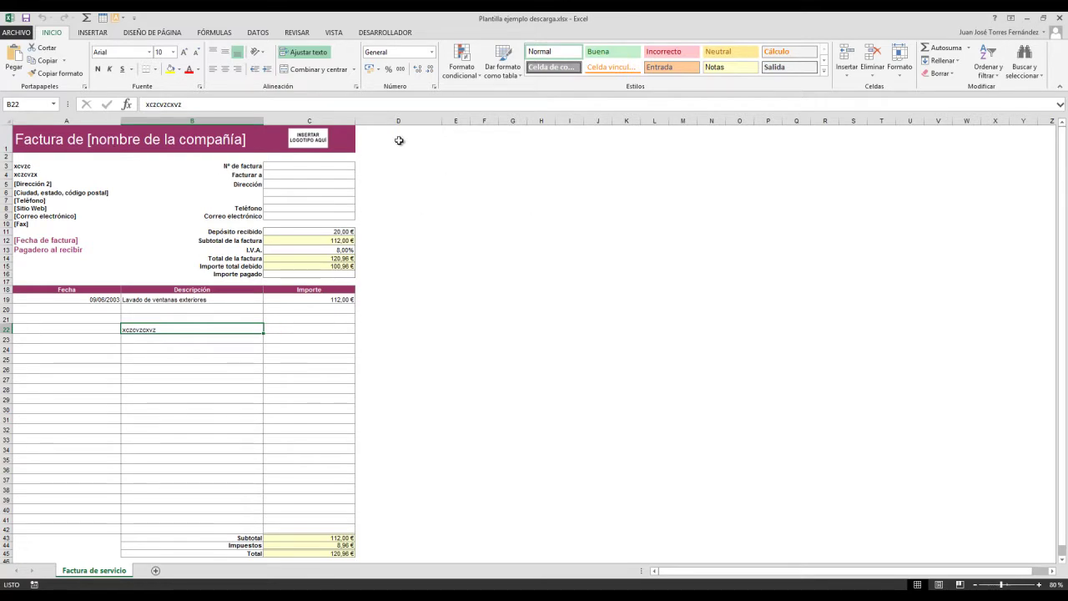
click(457, 140)
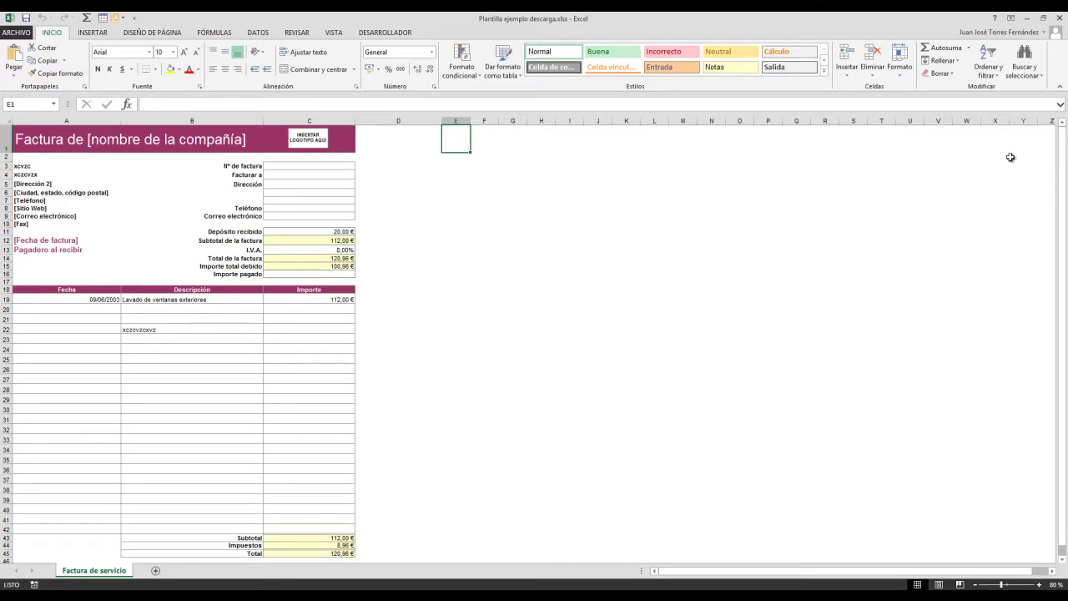
click(1060, 18)
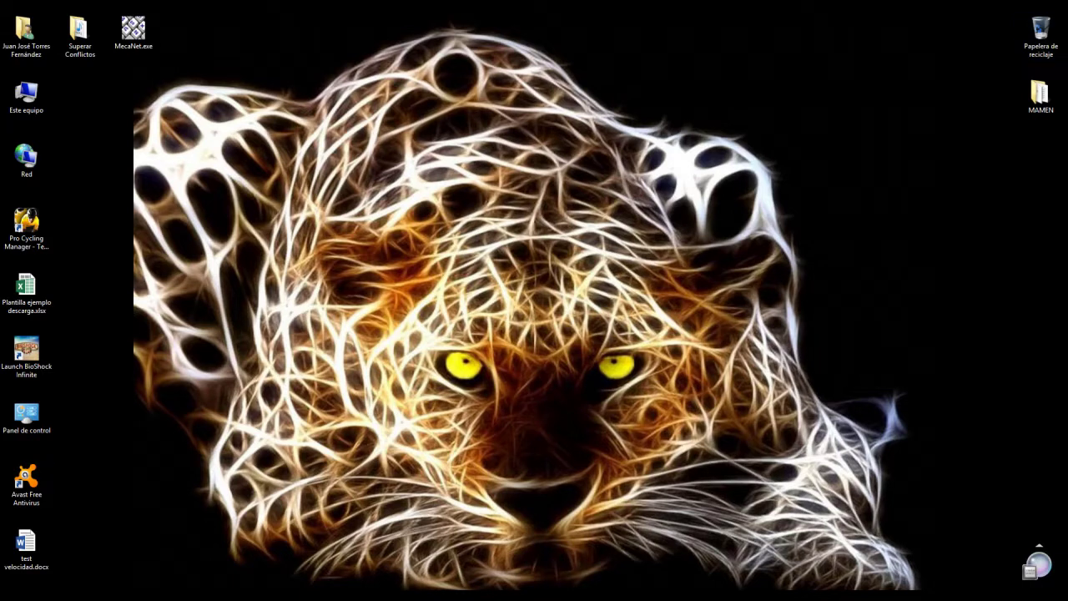
Step: Launch Excel, open the recent workbook Ejercicio 40.xlsx, view its Pacientes sheet and return to Principal
click(3, 596)
click(620, 171)
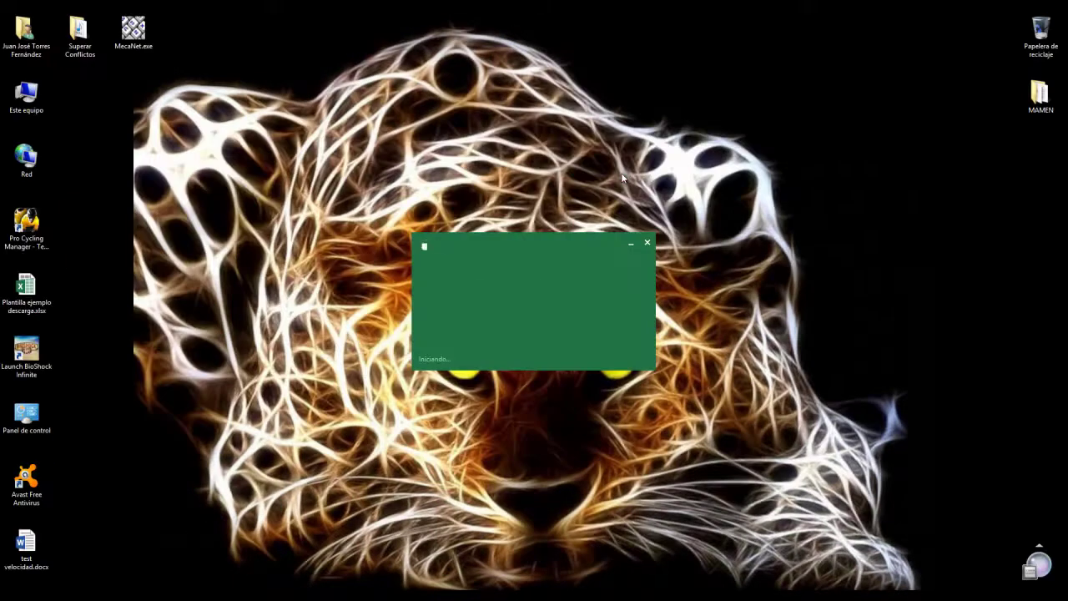
click(66, 133)
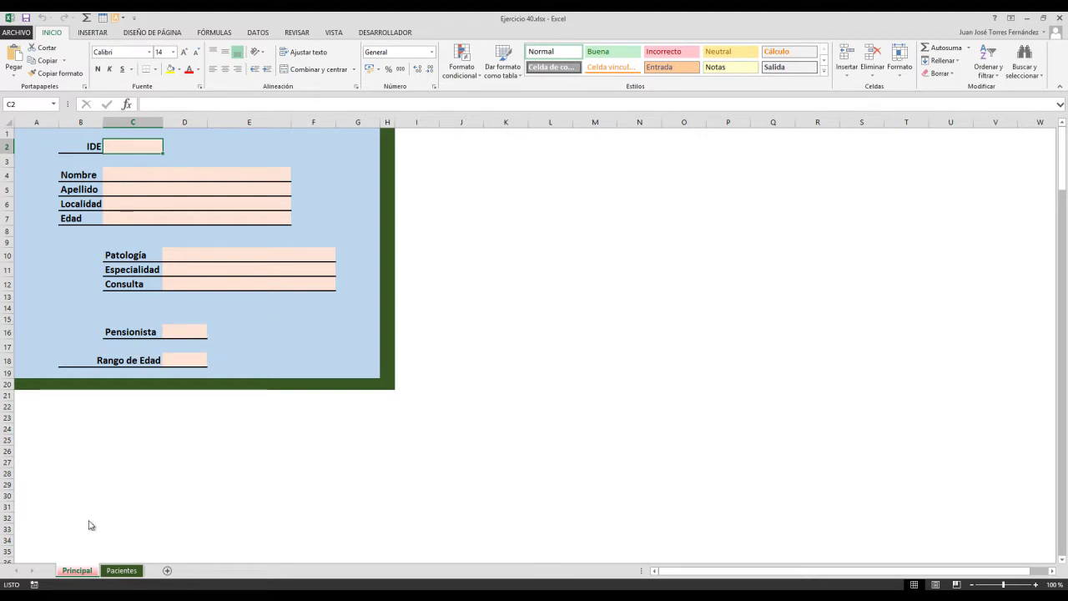
click(121, 570)
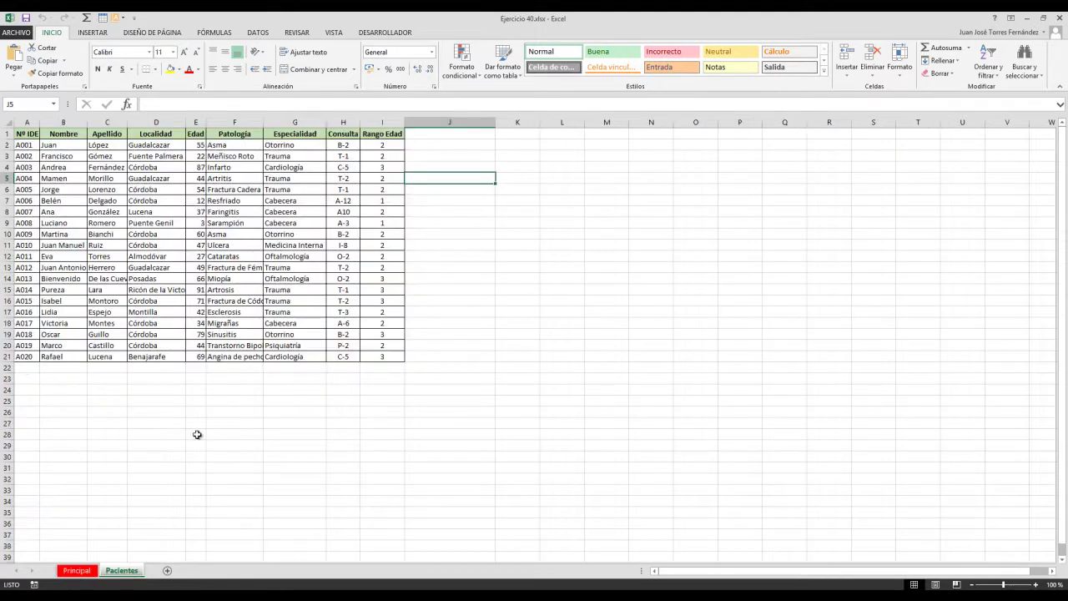
click(73, 571)
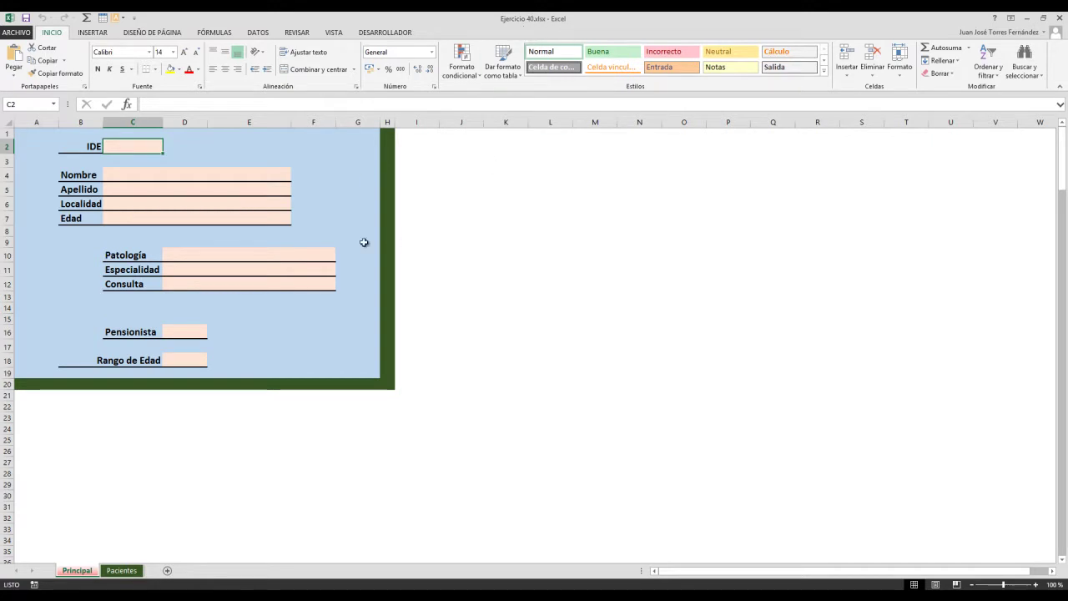
Step: Start saving a copy of Ejercicio 40.xlsx with the file type Plantilla de Excel (*.xltx)
click(15, 33)
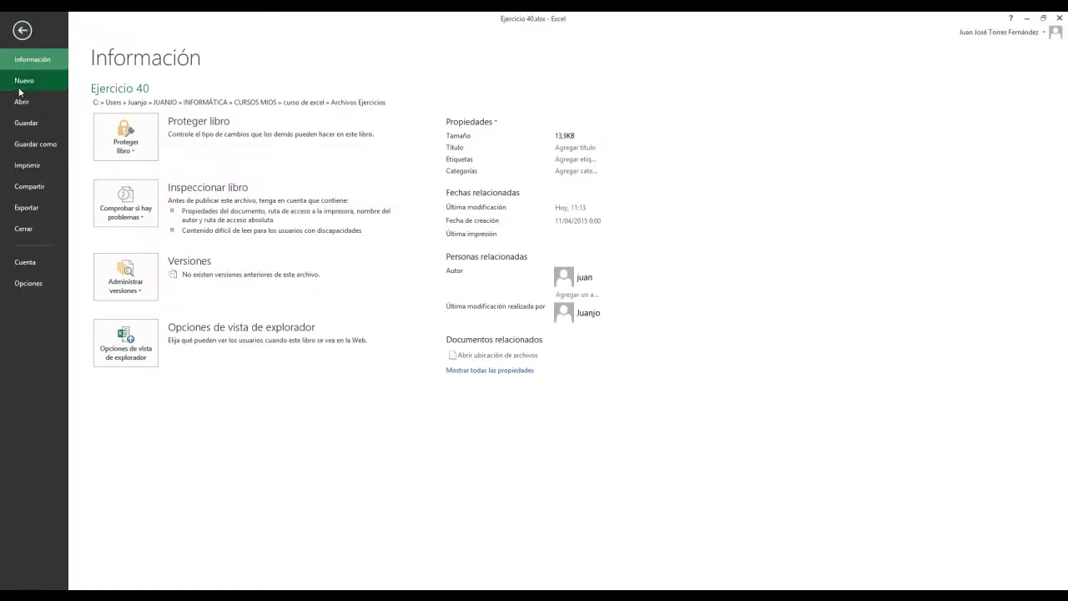
click(29, 144)
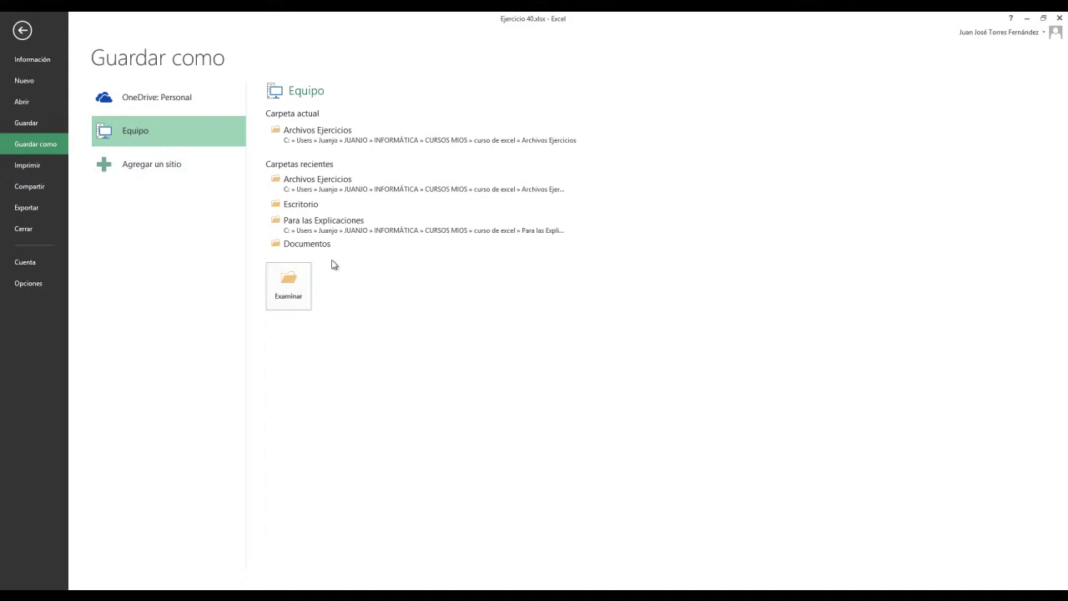
click(302, 208)
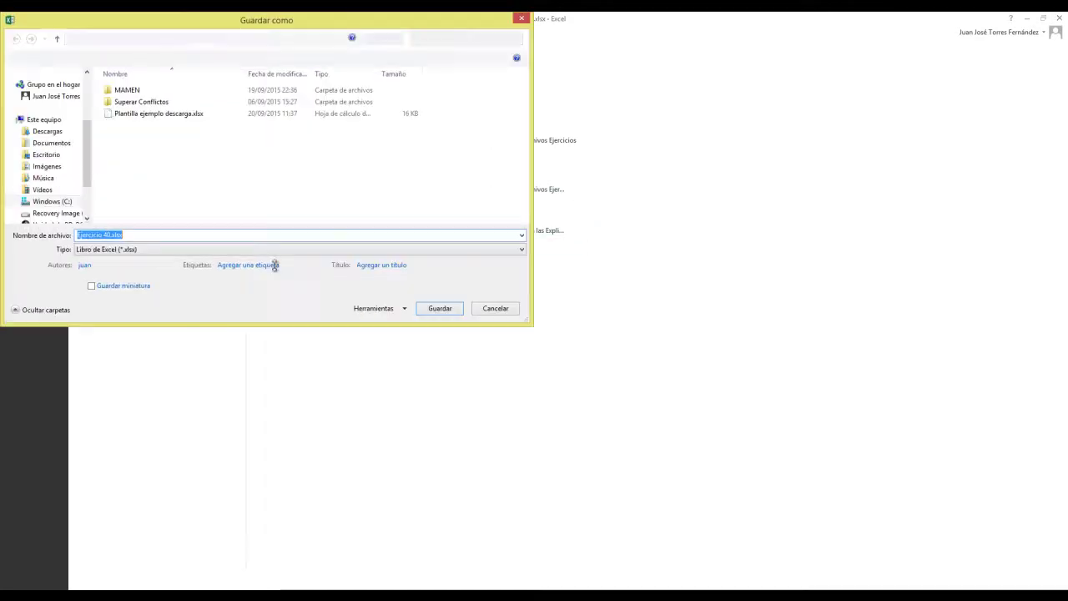
click(236, 249)
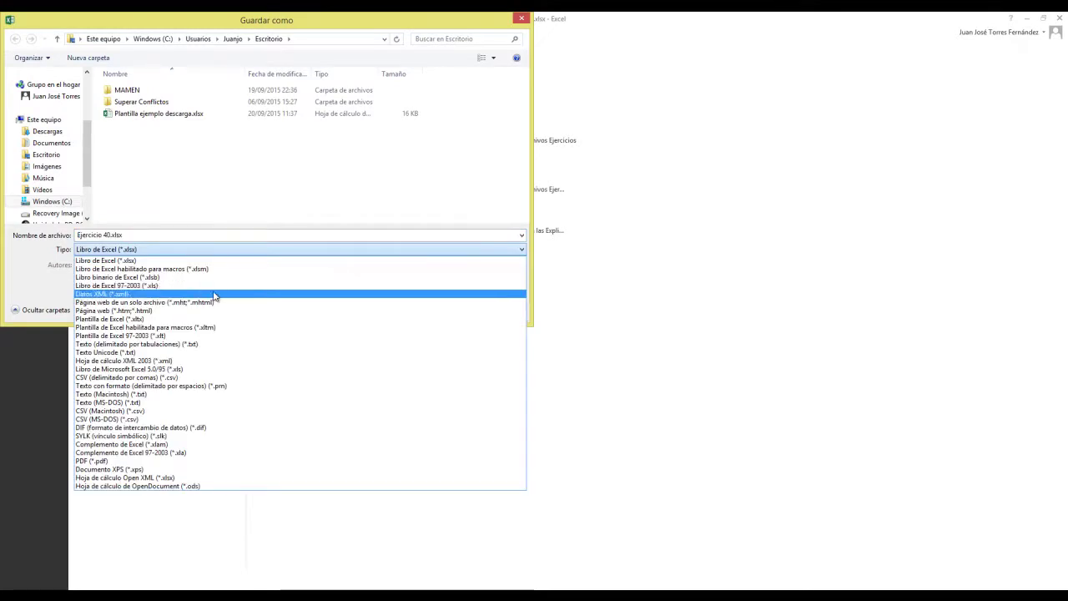
click(164, 320)
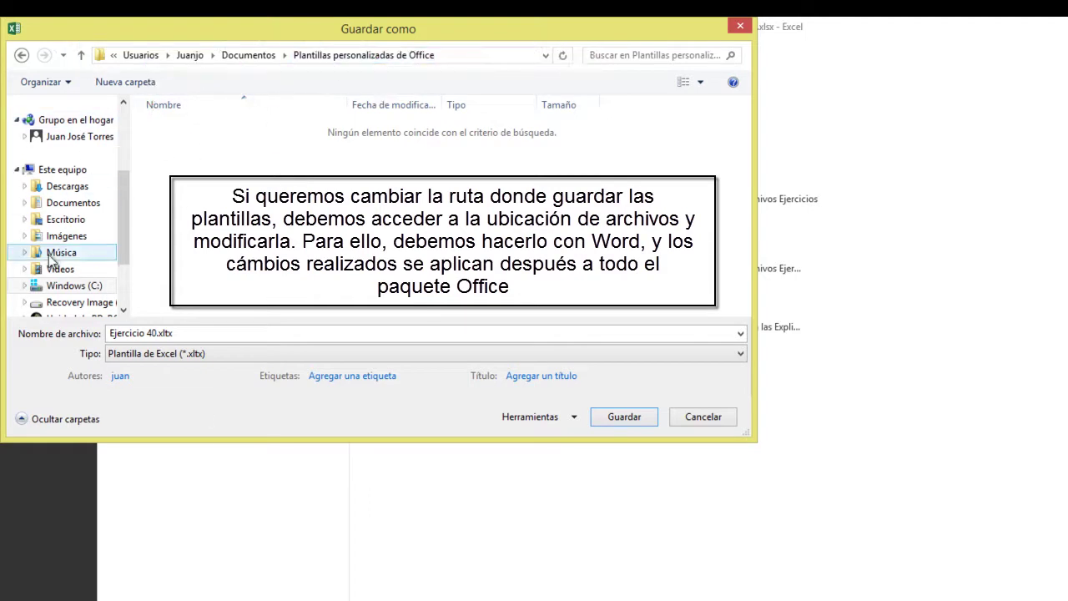
Step: Name the template Búsqueda de pacientes and save it in the Plantillas personalizadas de Office folder
drag(129, 208, 131, 126)
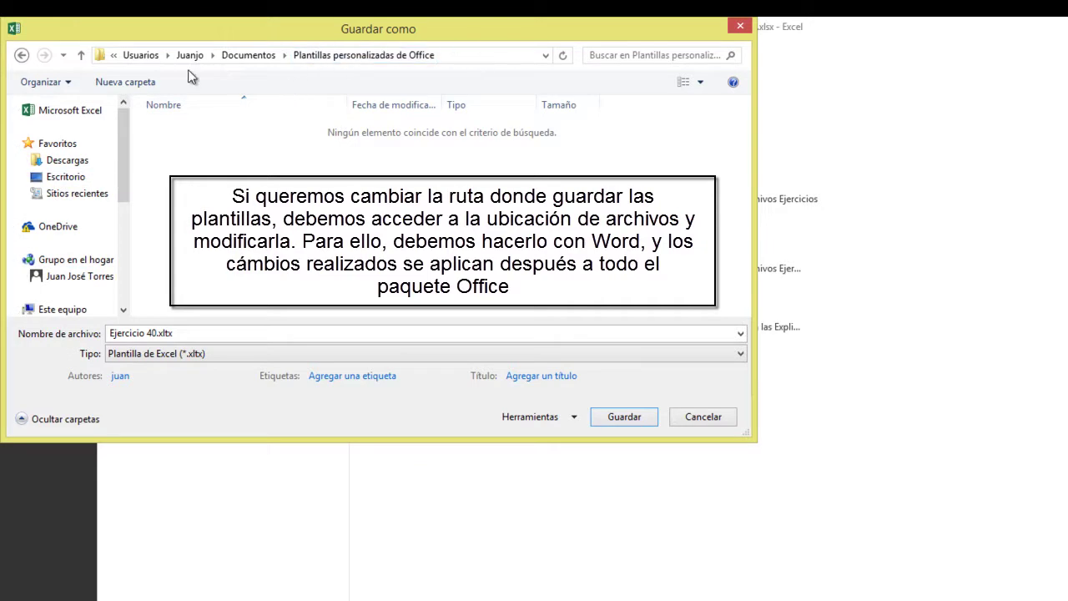
click(206, 329)
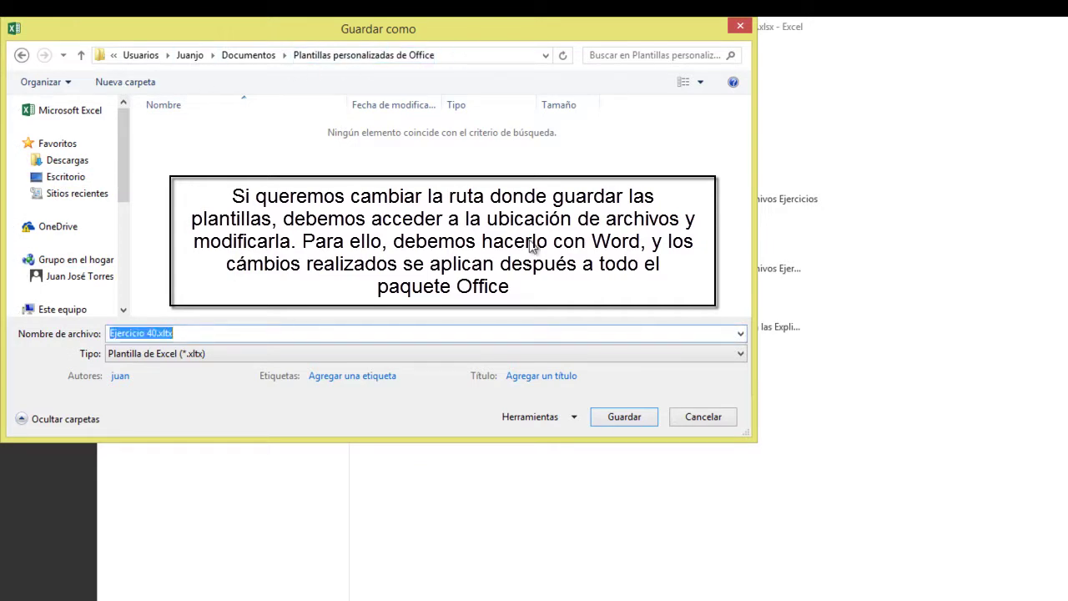
text(Formula)
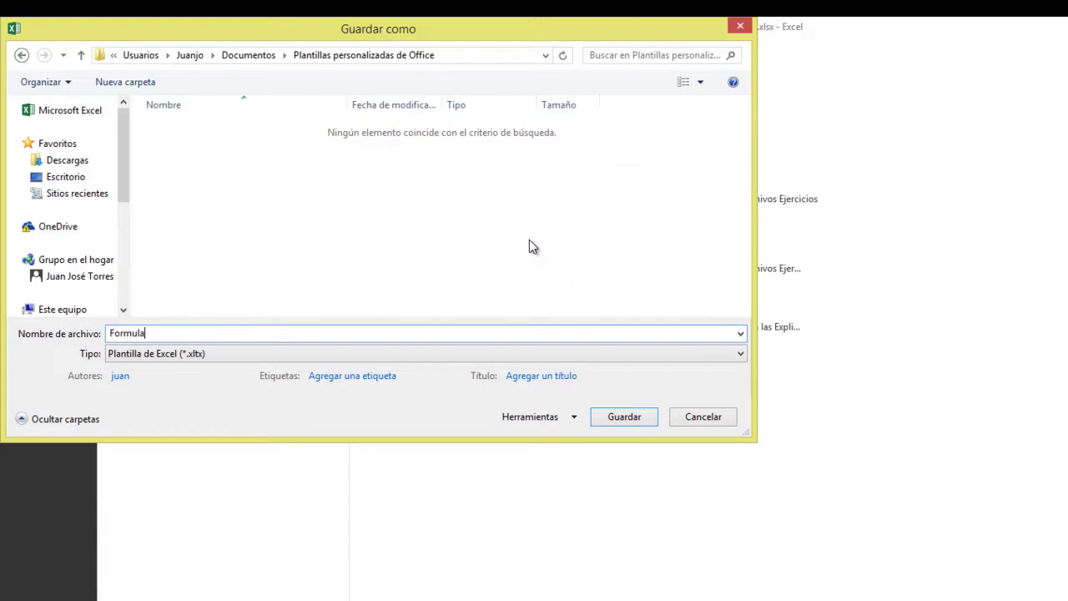
text(ri)
key(BackSpace)
key(BackSpace)
key(BackSpace)
key(BackSpace)
key(BackSpace)
key(BackSpace)
key(BackSpace)
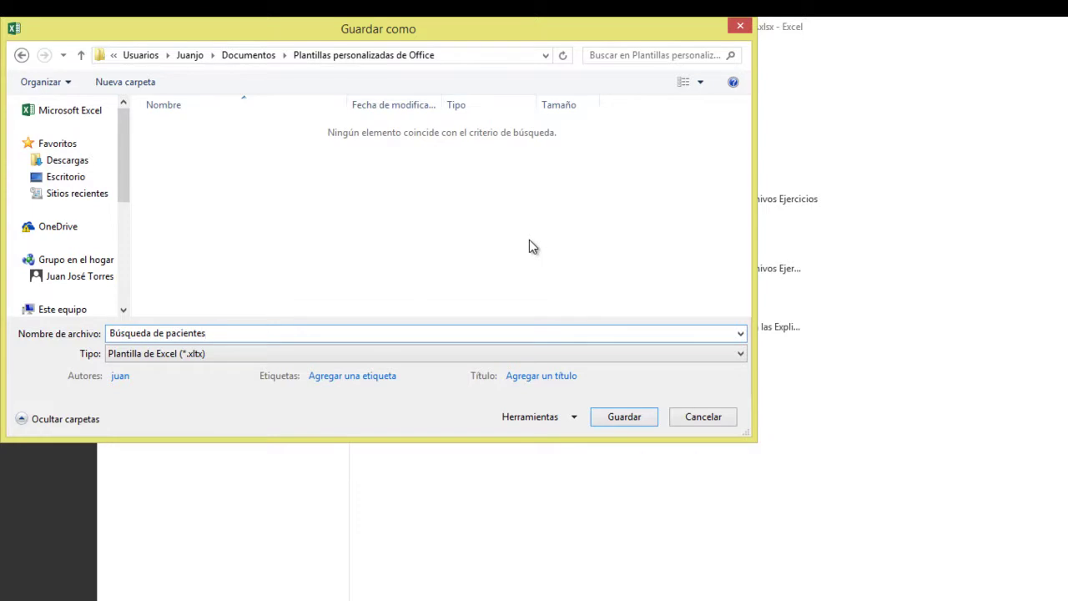
click(607, 417)
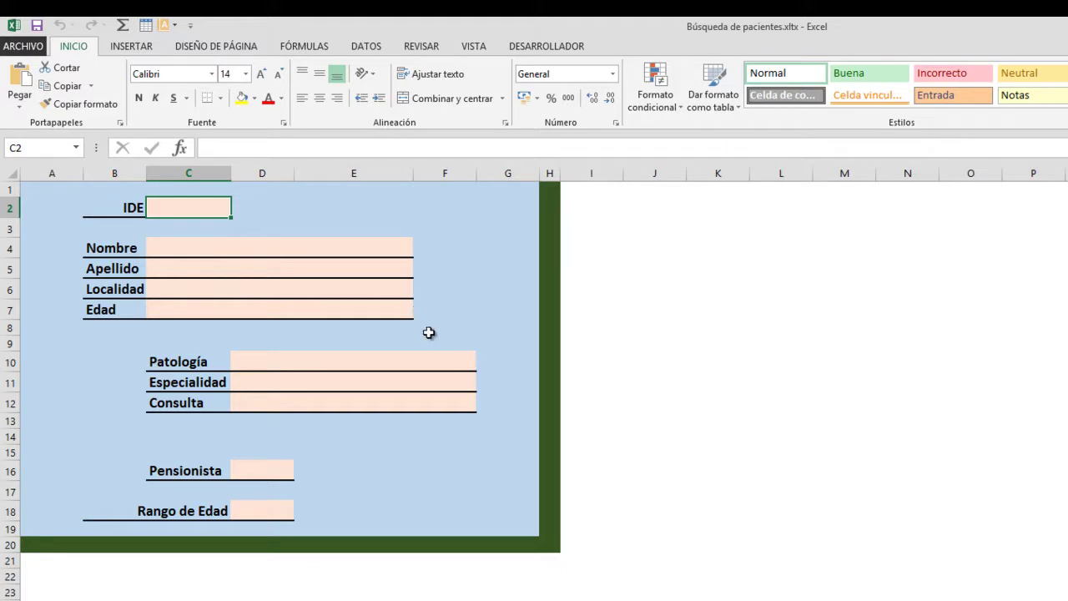
Step: Close the saved template and launch Excel 2013 again from the Windows Start screen
key(ctrl+Home)
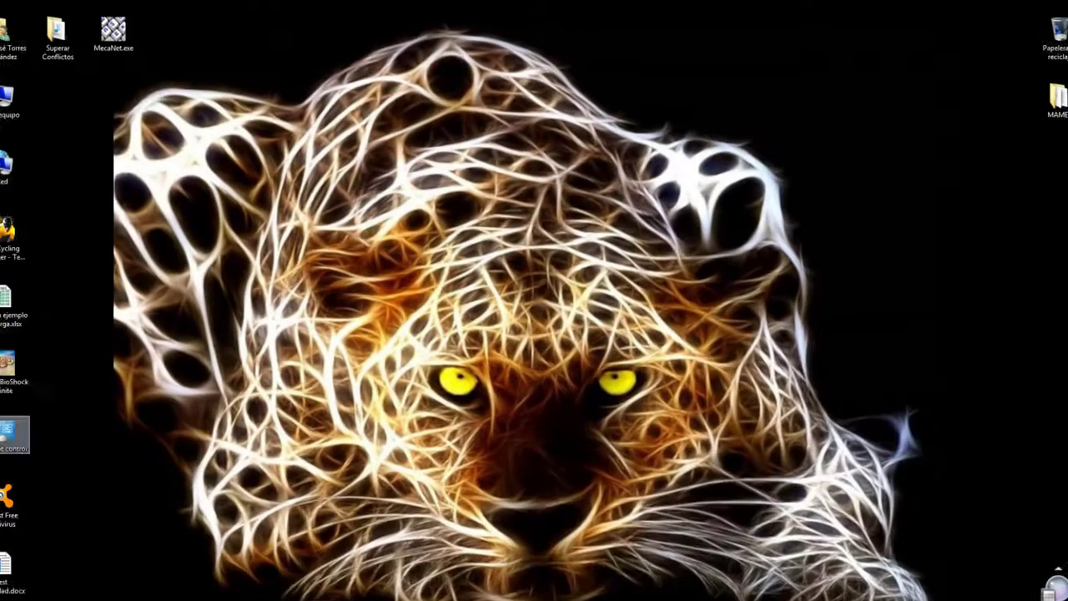
key(super)
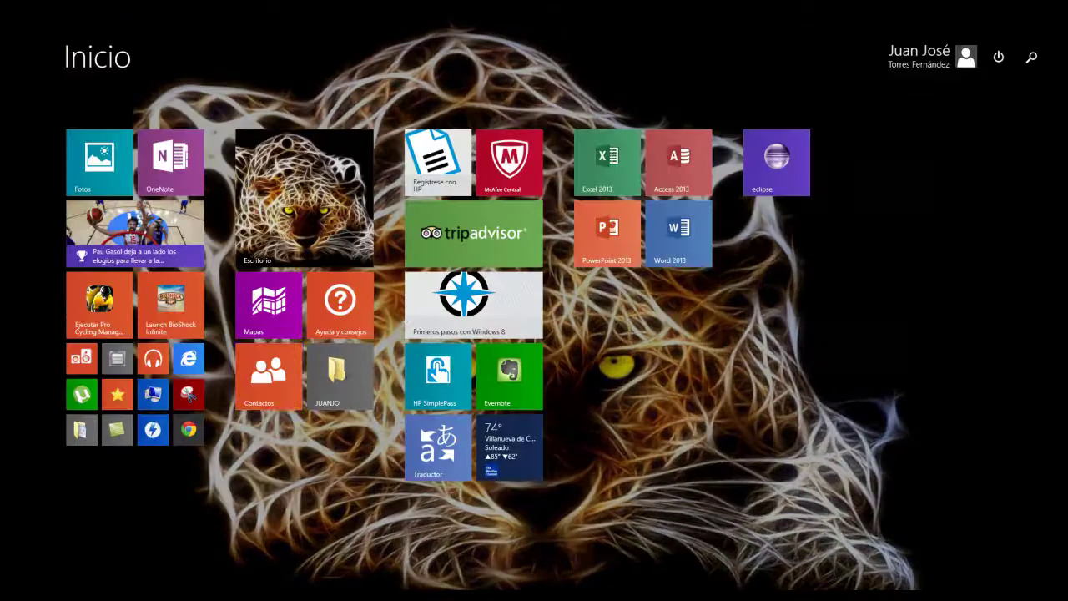
click(627, 167)
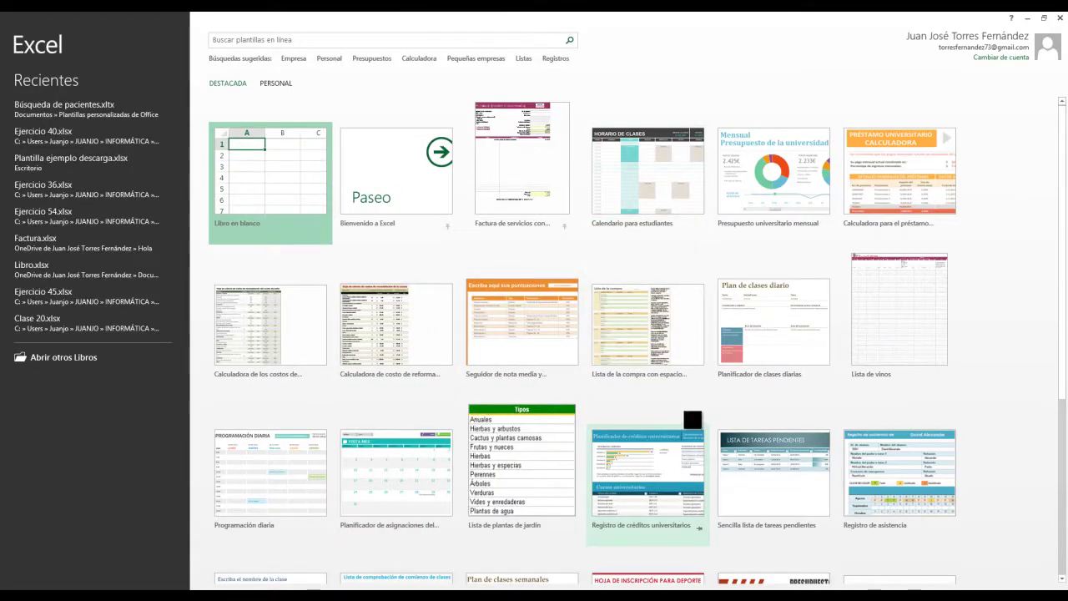
mouse_move(206, 69)
mouse_down()
mouse_move(272, 107)
mouse_move(519, 81)
mouse_up()
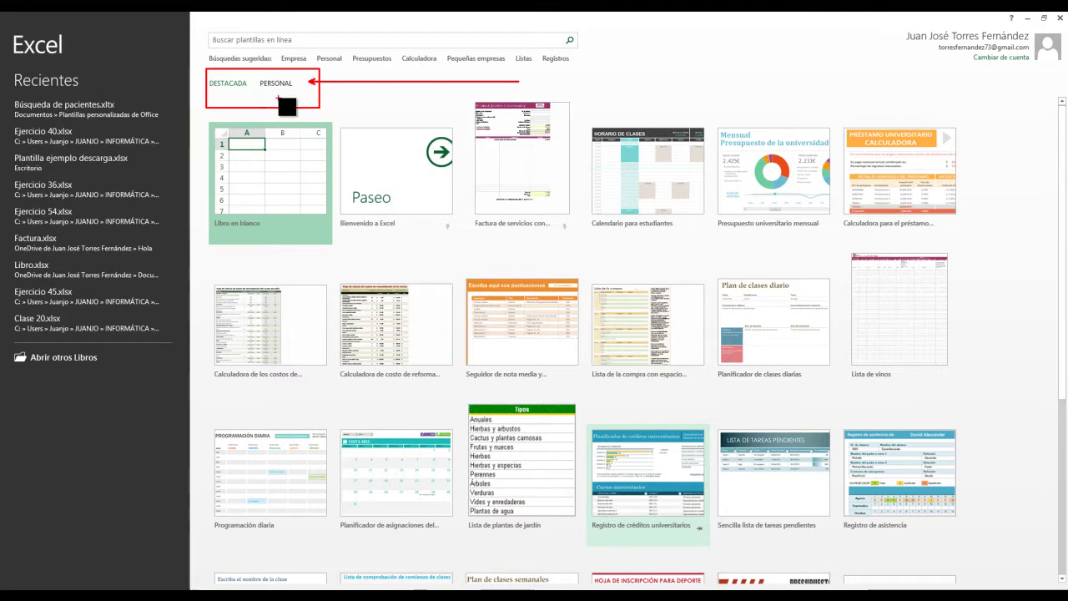
drag(226, 89, 227, 145)
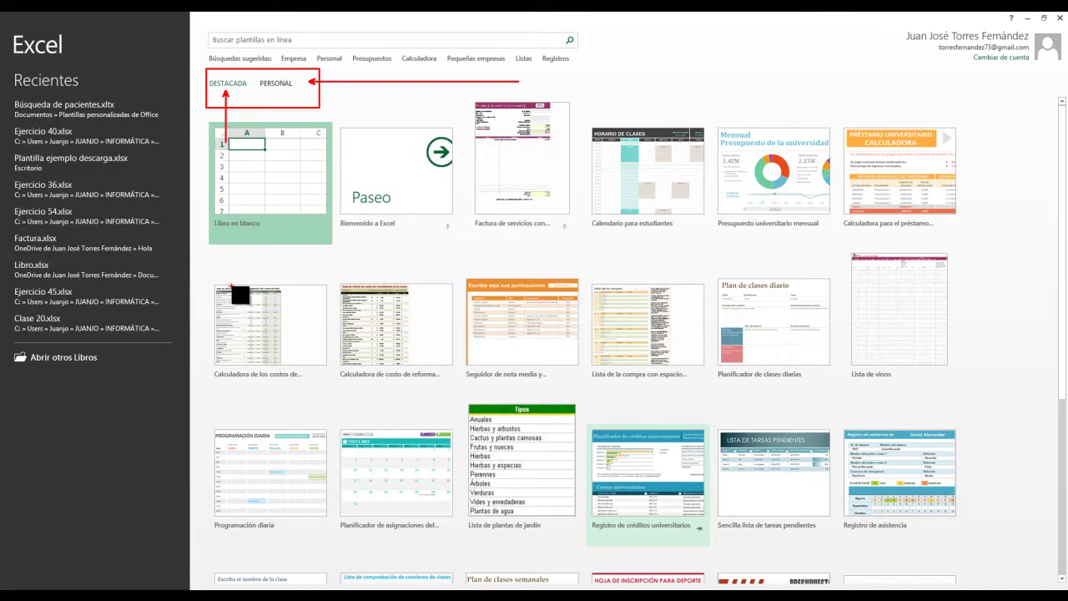
key(Escape)
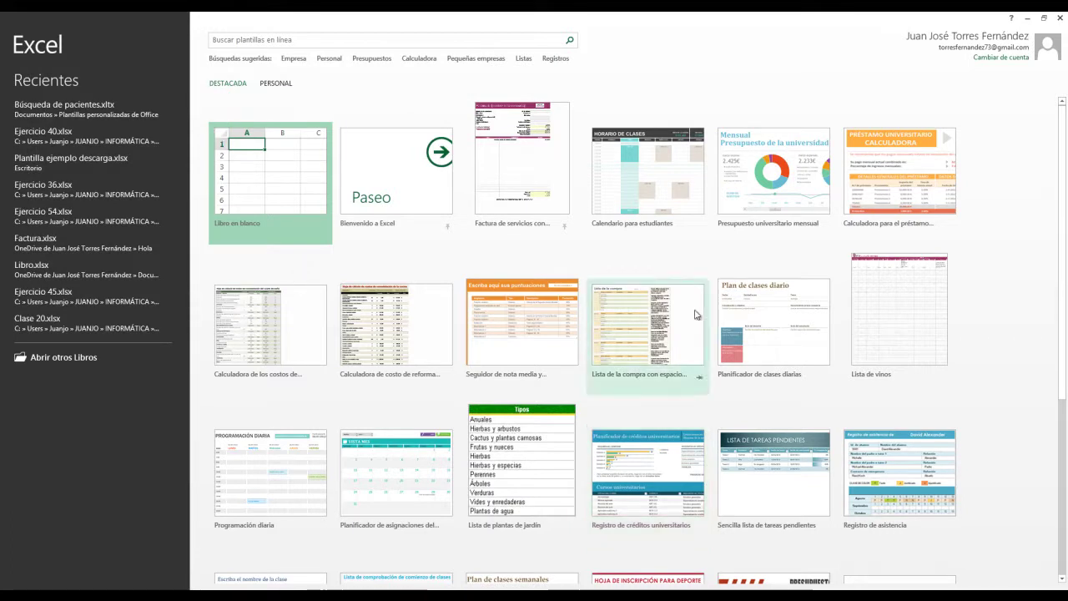
Step: Create a new workbook from the personal template Búsqueda de pacientes
click(276, 83)
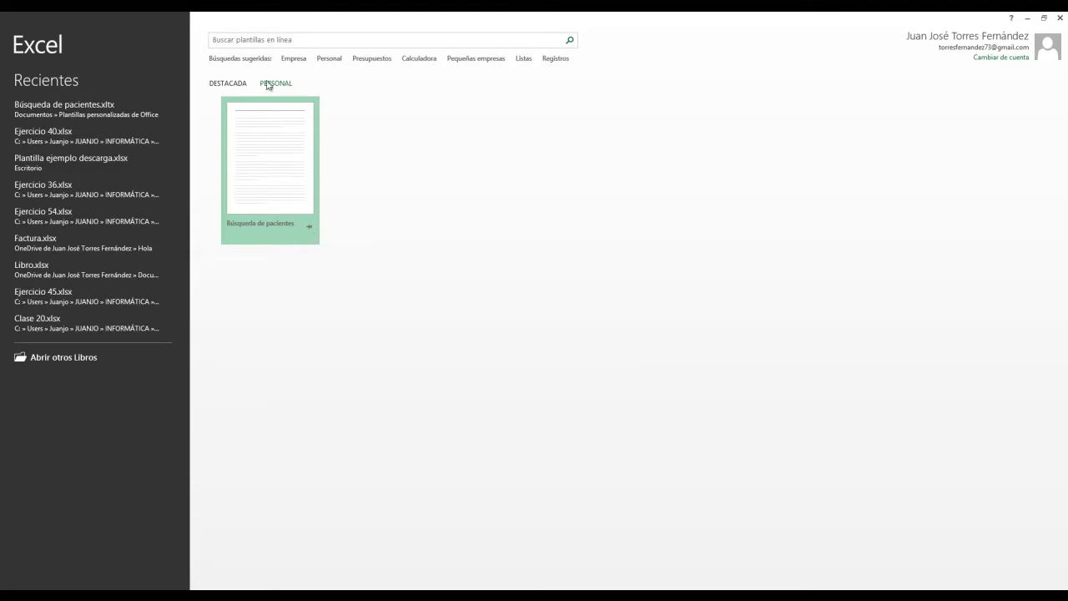
click(270, 179)
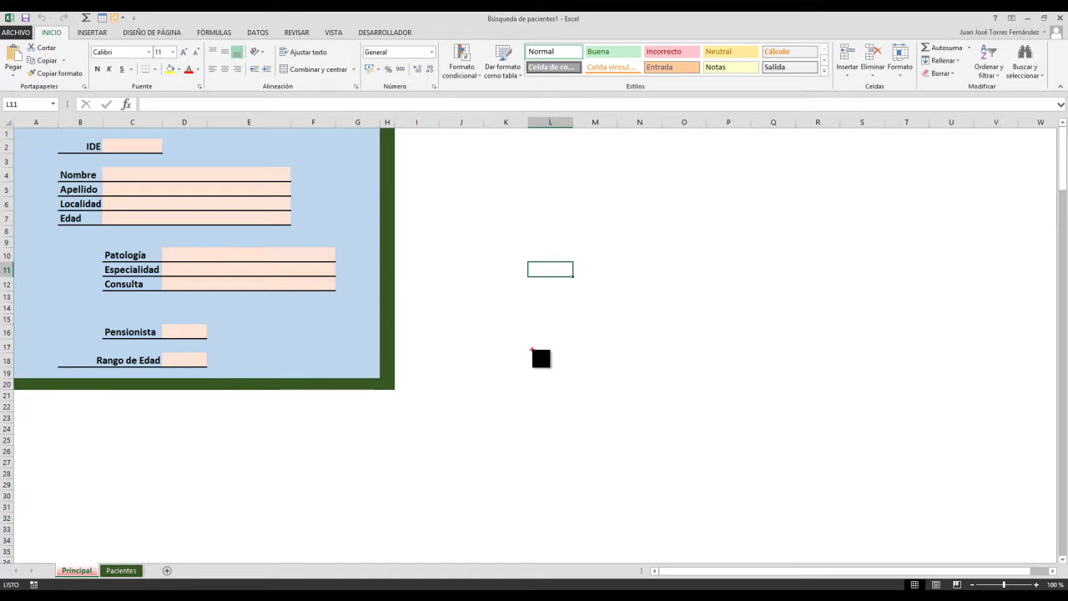
drag(525, 26, 526, 157)
mouse_move(475, 12)
mouse_down()
mouse_move(527, 27)
mouse_move(605, 28)
mouse_up()
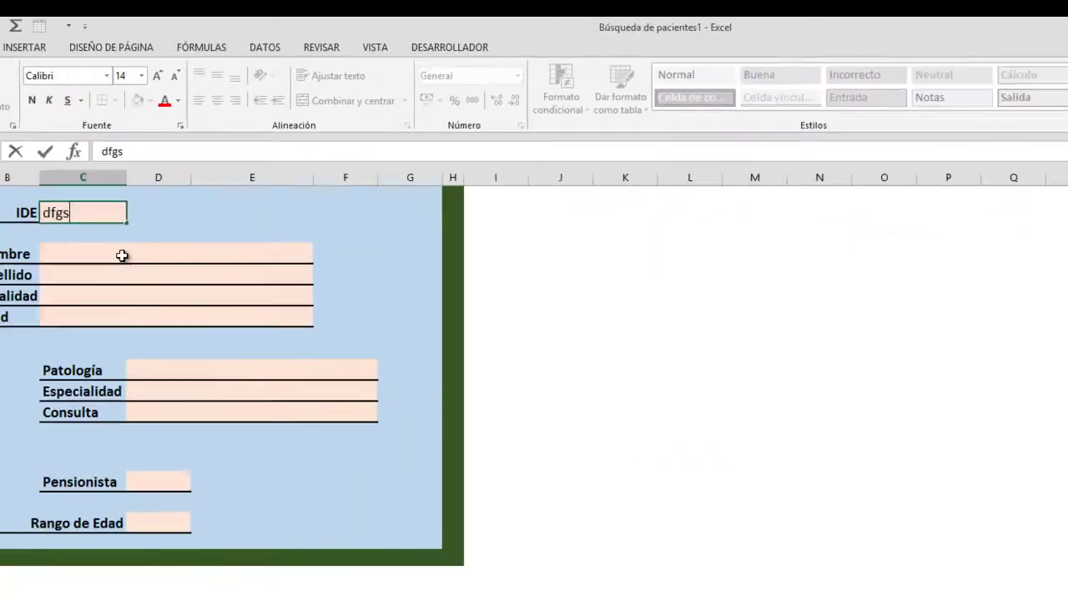
Step: Fill the form with Nombre sdfgsdf, Apellido sdfgsdfg, Localidad dfsgsdfgsd and Edad sdfgsdf
click(209, 235)
text(sdfgsdf)
key(Return)
text(sdfgsdfg)
key(Return)
text(dfsgsdfgsd)
key(Return)
text(sdfgsd)
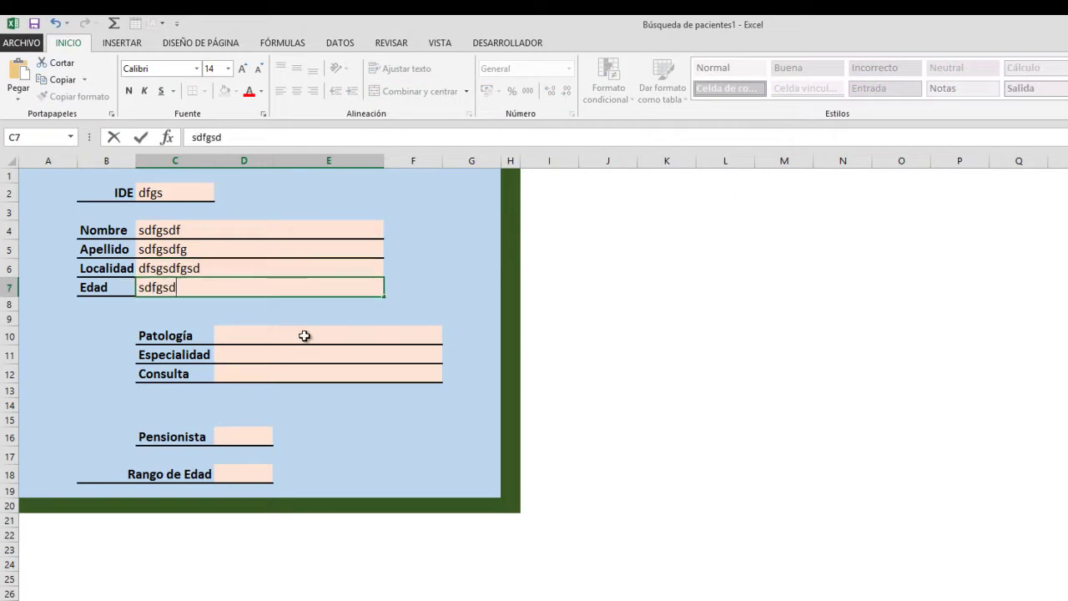
text(f)
Step: Fill in Patología sdfgsdfg, Consulta fgsdfg, Especialidad fgsfgsd, Pensionista gsddfgsd and Rango de Edad sdfgs
click(304, 335)
text(sdfgsdfg)
click(288, 367)
text(fgsdfg)
click(296, 352)
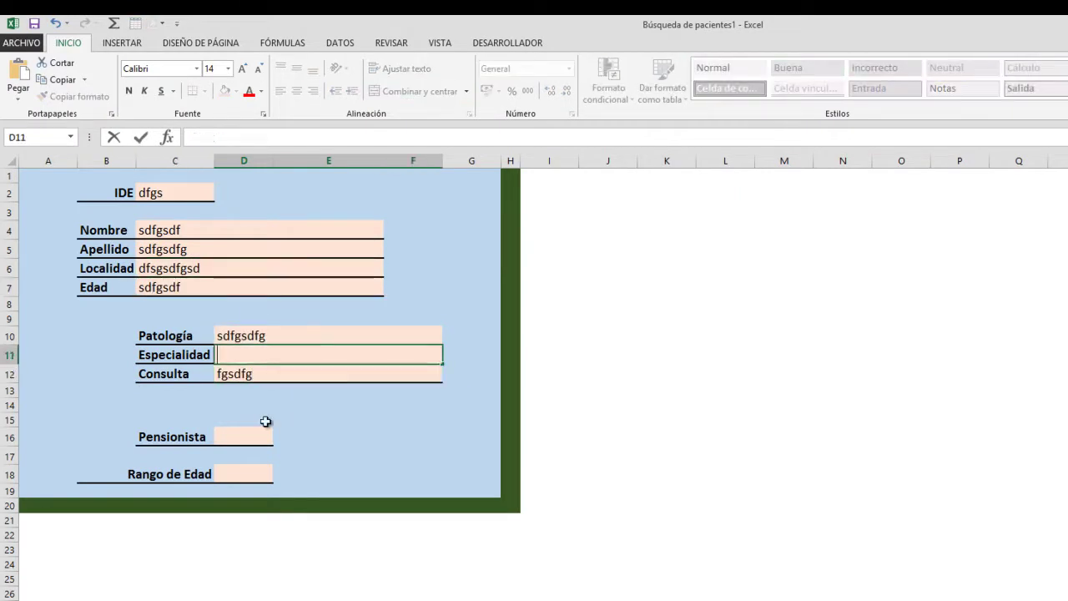
text(fgsfgsd)
click(259, 436)
text(gsddfgsd)
click(241, 473)
text(sdf)
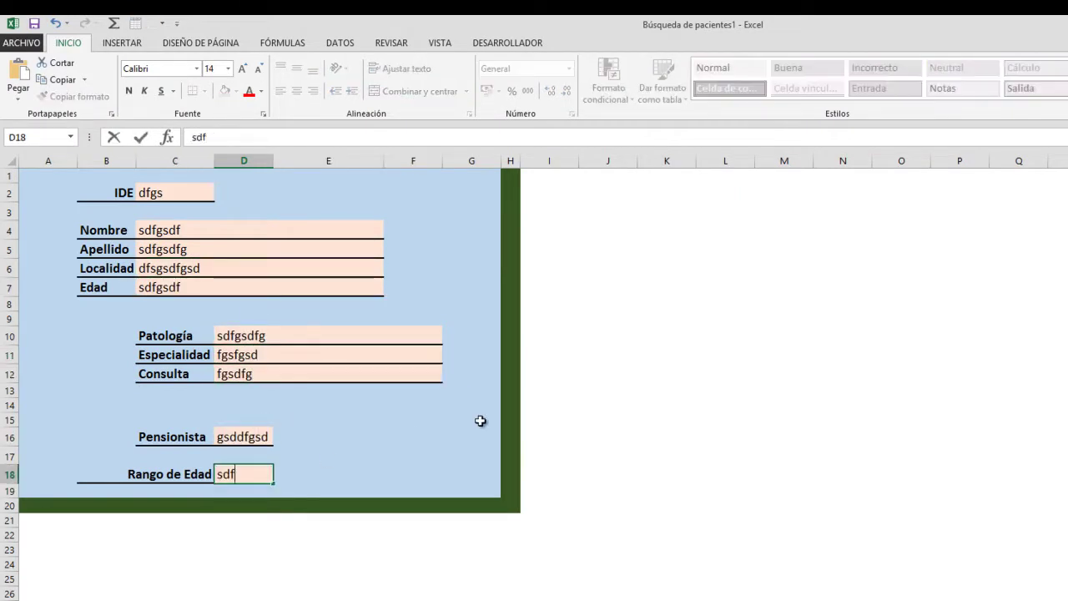
text(gs)
click(761, 455)
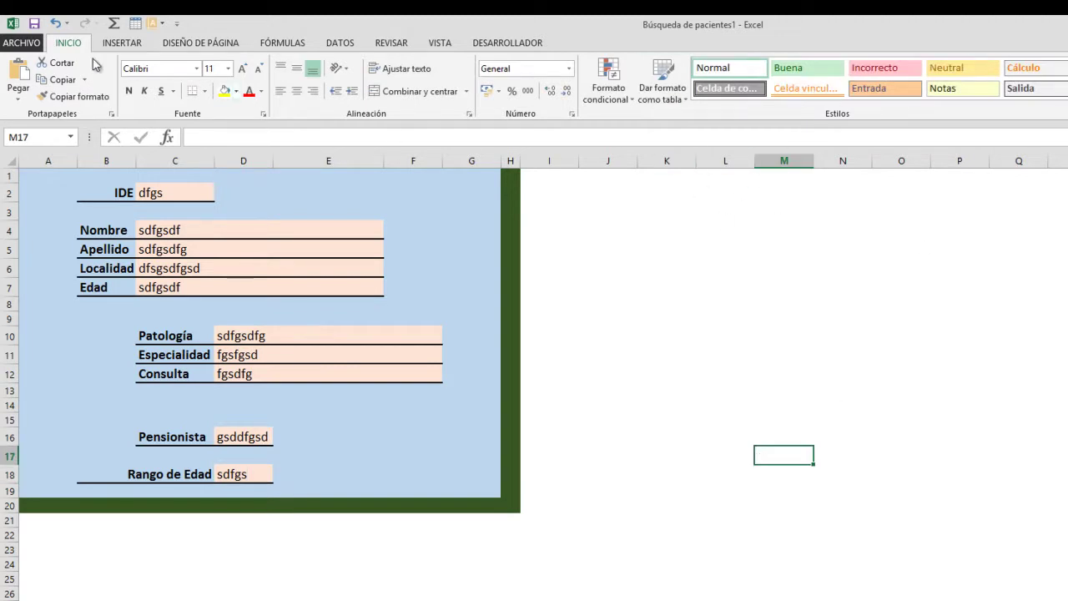
Step: Start saving the filled-in form on this computer, with the desktop (Escritorio) as the destination
click(32, 22)
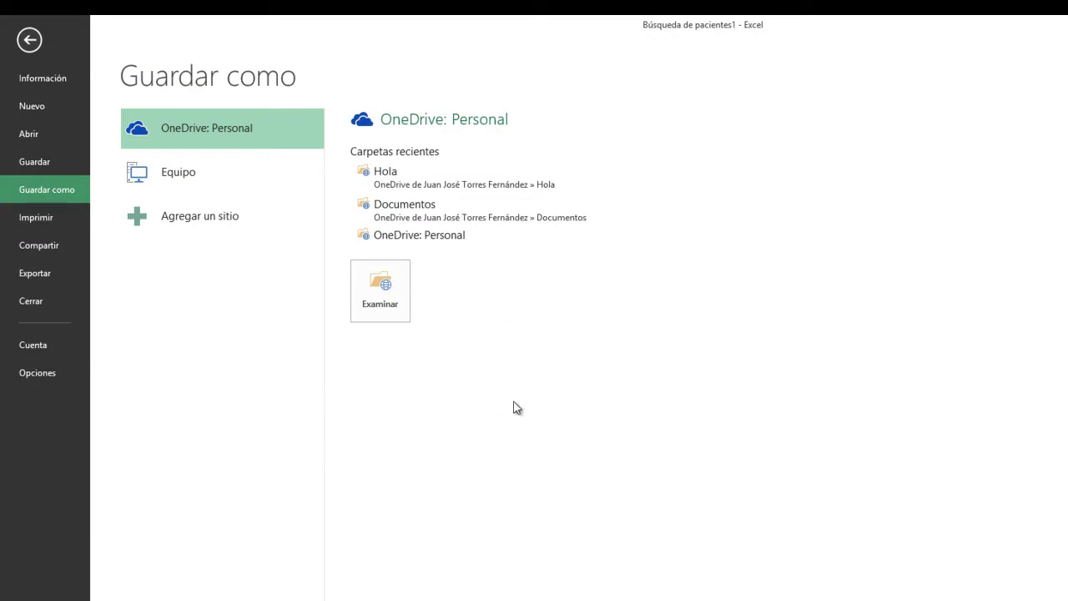
click(179, 172)
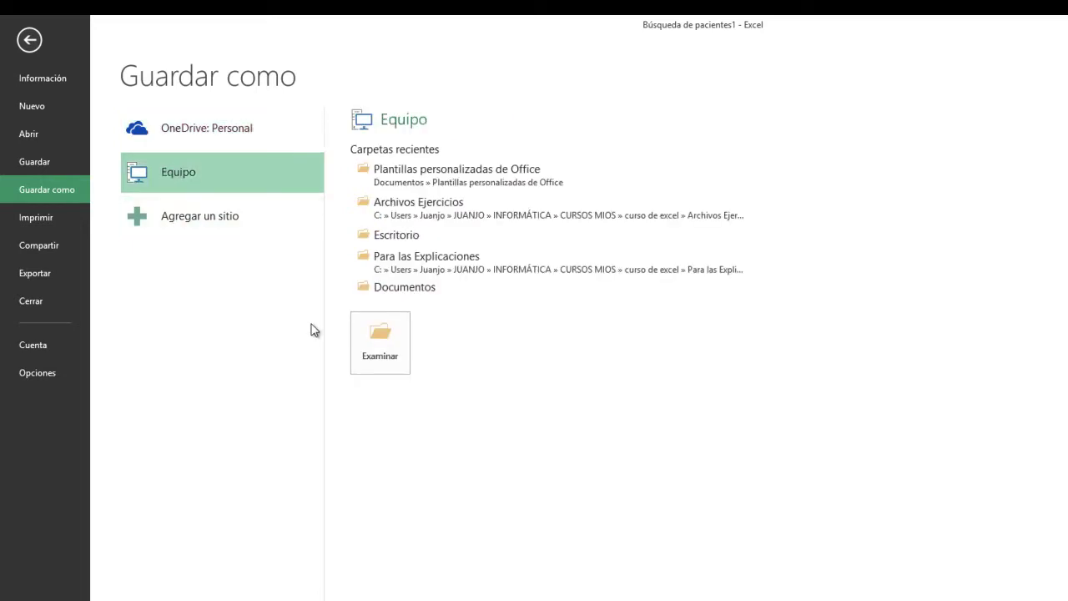
click(379, 342)
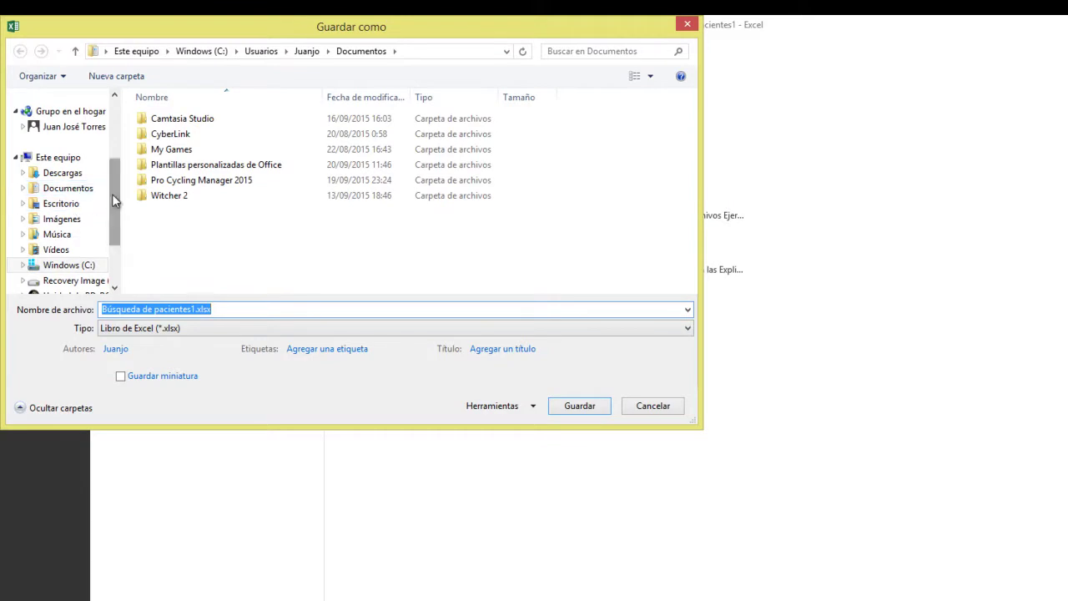
scroll(100, 196, up, 3)
click(61, 164)
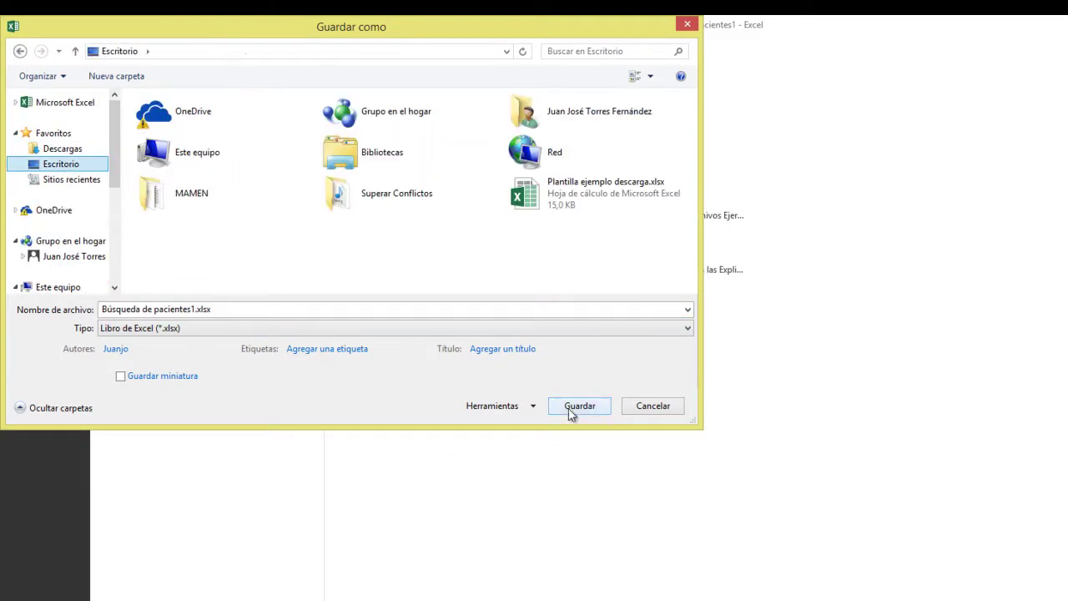
Step: Name the file with the patient's first name and save it as Libro de Excel (*.xlsx)
click(258, 308)
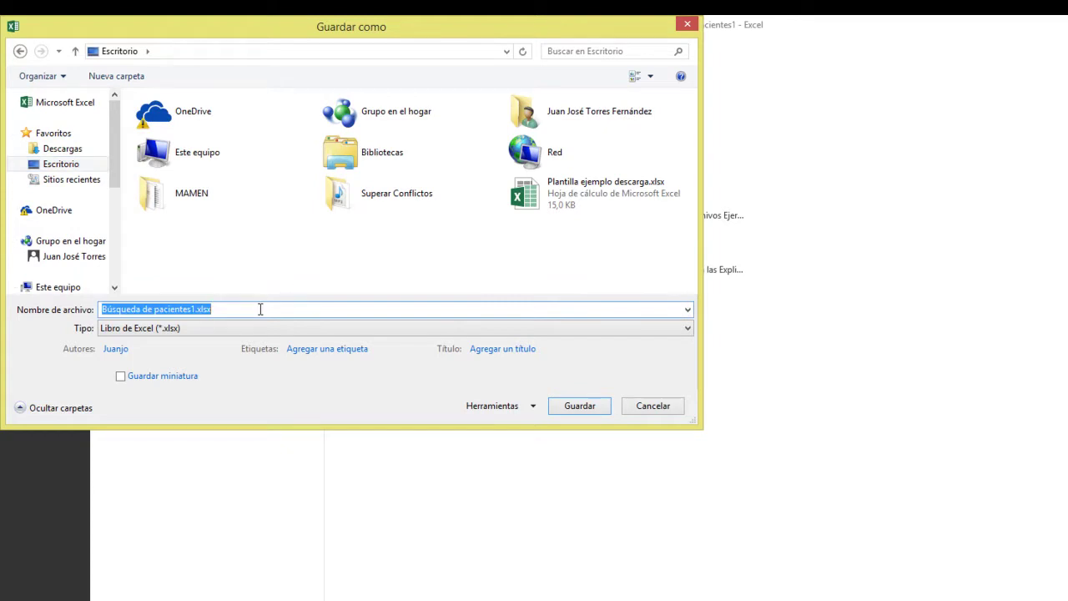
text(Zncnc)
key(BackSpace)
key(BackSpace)
key(BackSpace)
text(Andrés)
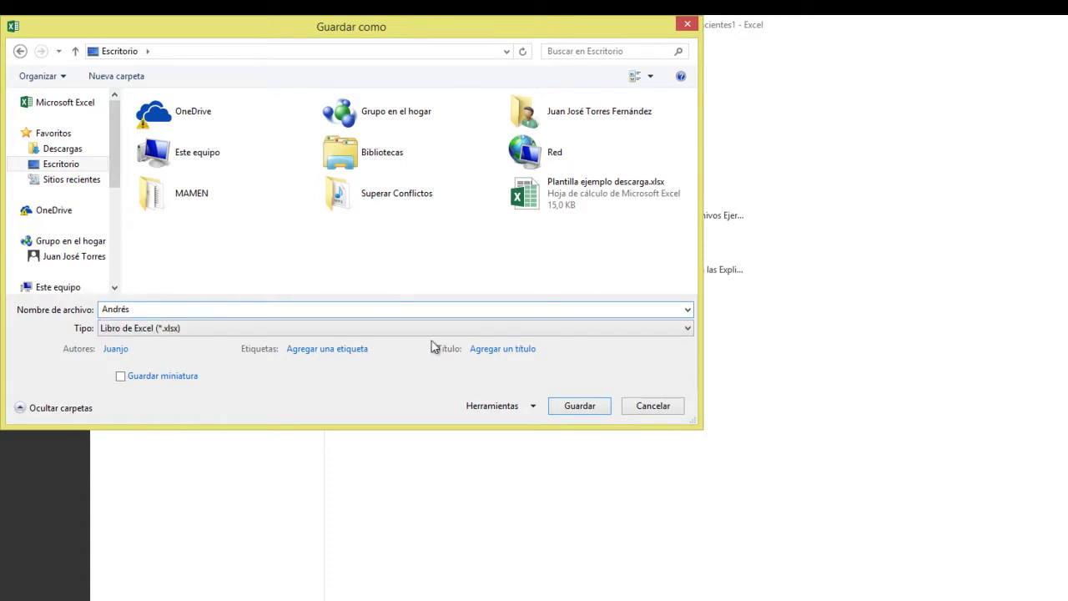
click(584, 405)
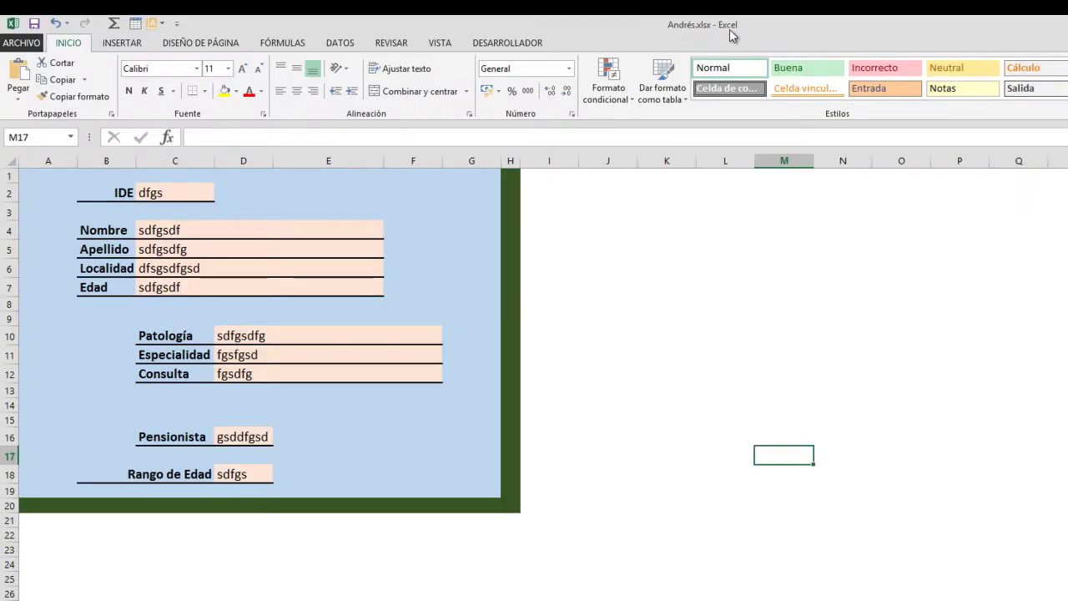
Step: Close the workbook, reopen the patient file from the desktop to view its Información page, and close and reopen it once more
click(1067, 24)
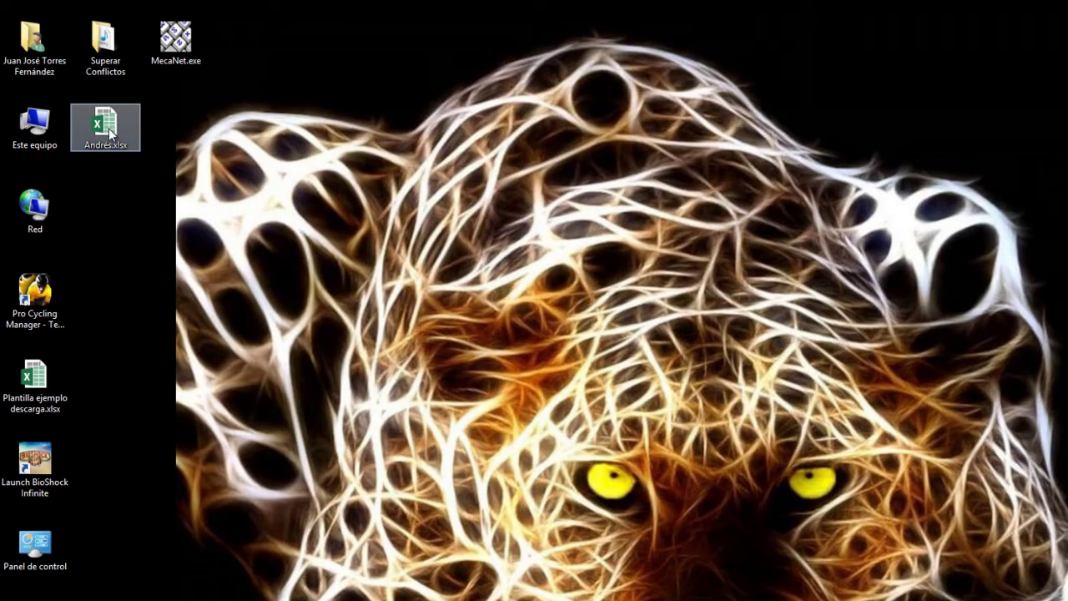
double_click(111, 134)
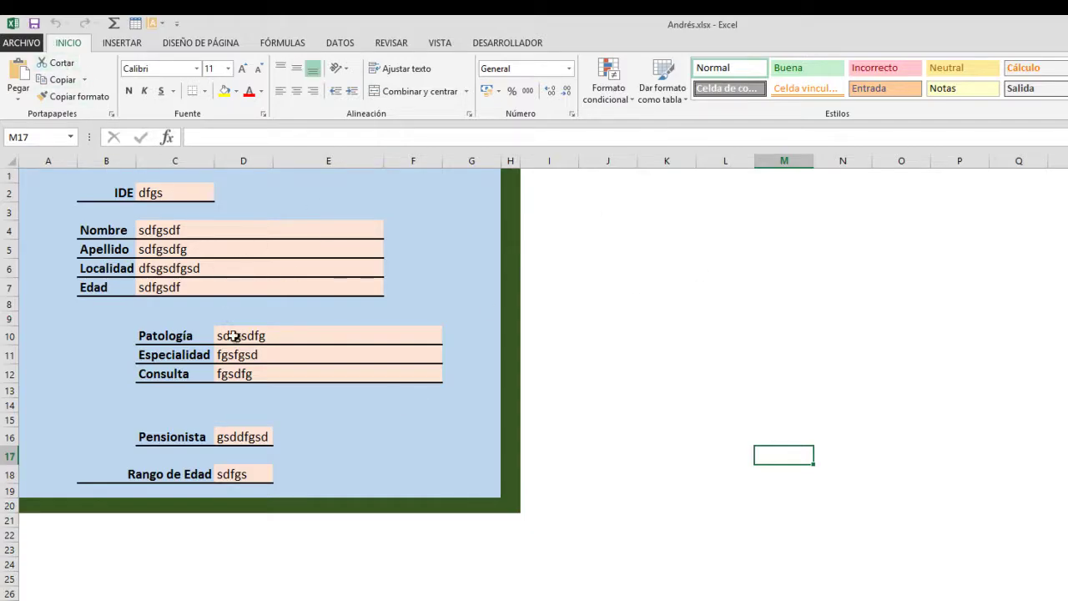
click(30, 43)
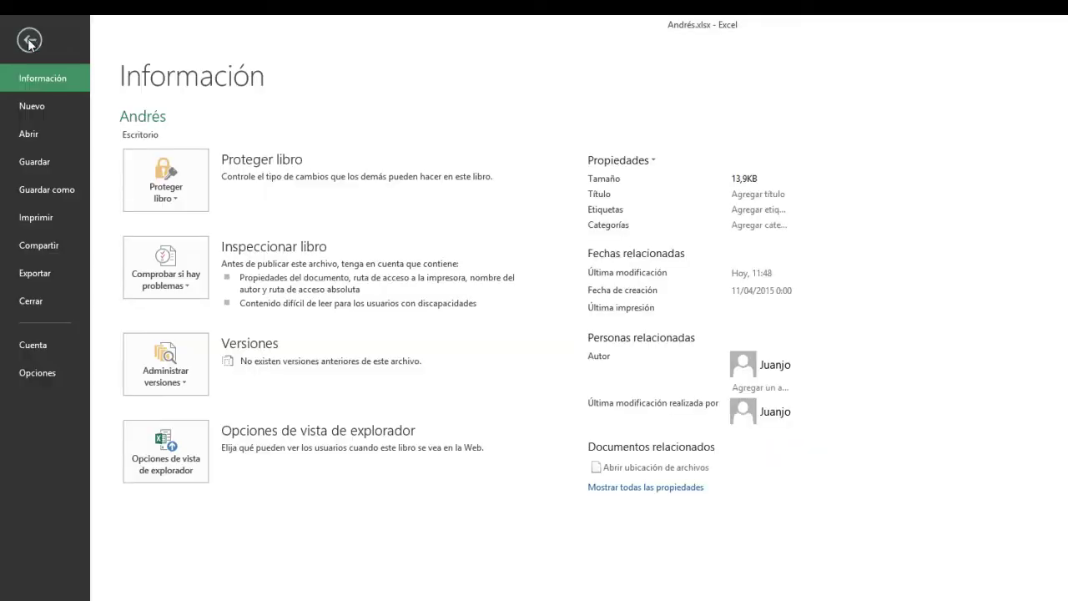
click(47, 190)
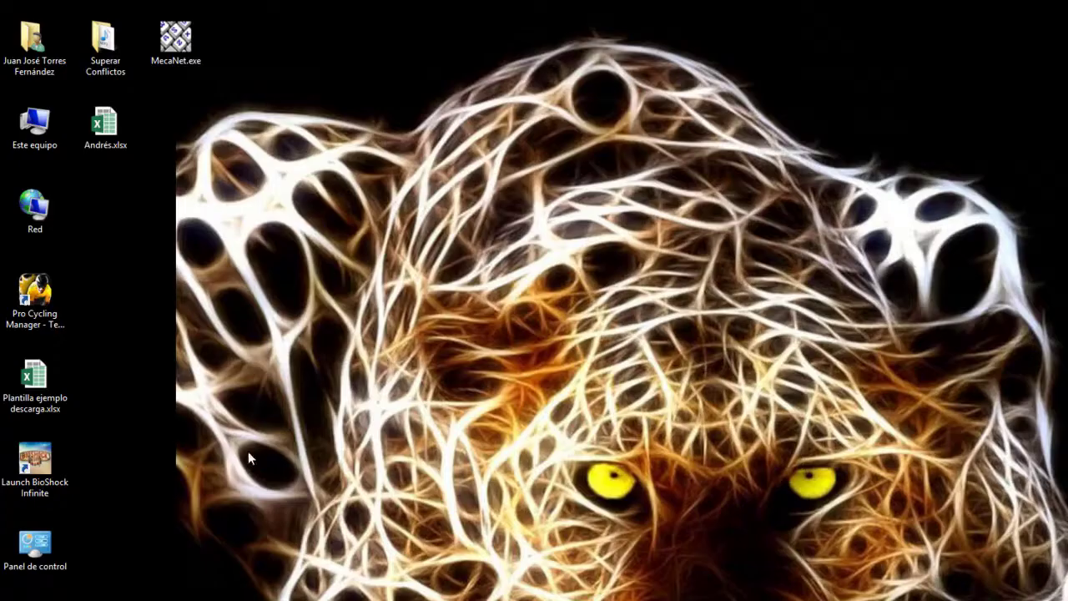
double_click(102, 128)
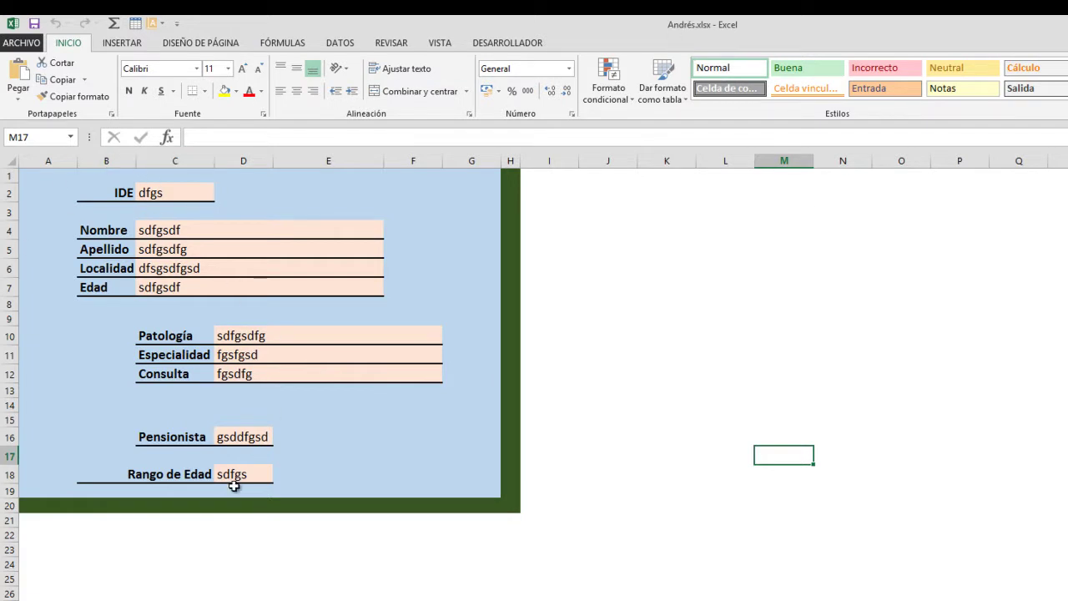
Step: Leave the open patient workbook, start Excel again and open the Búsqueda de pacientes template from the personal templates
key(super+d)
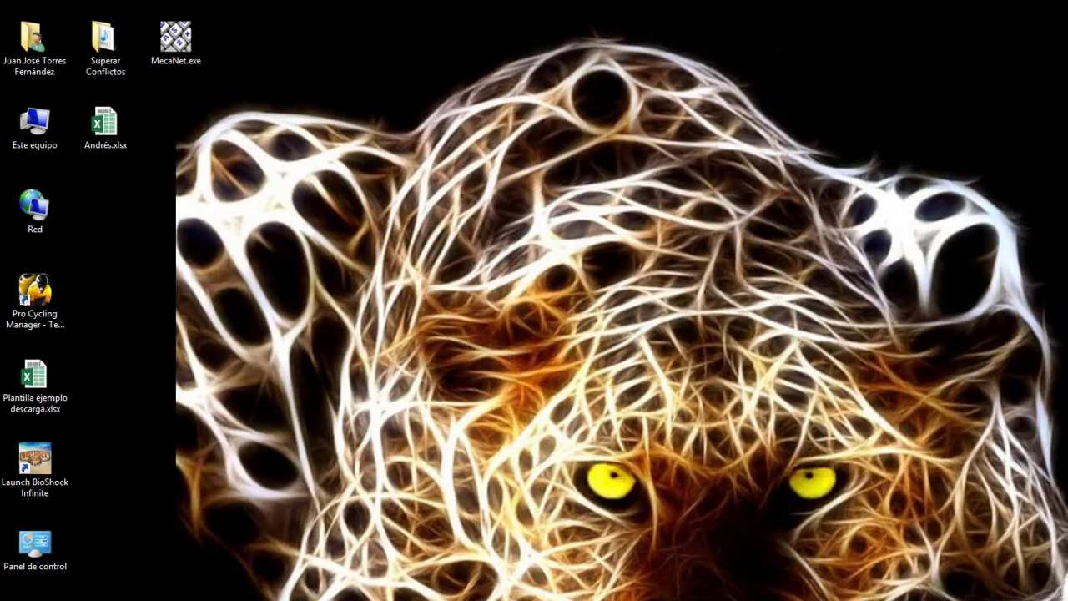
key(super)
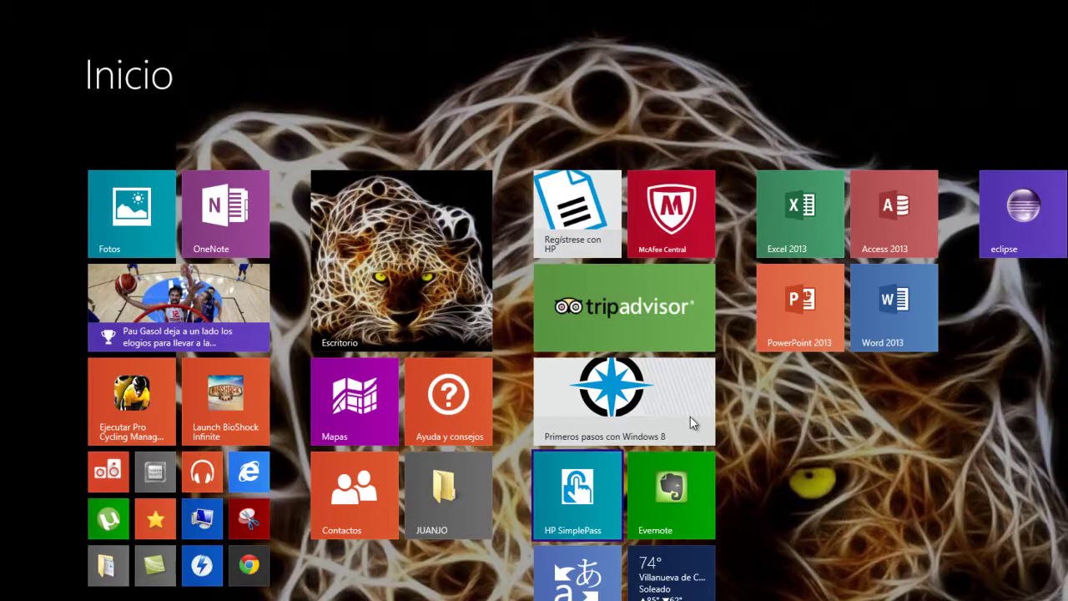
click(807, 237)
click(377, 110)
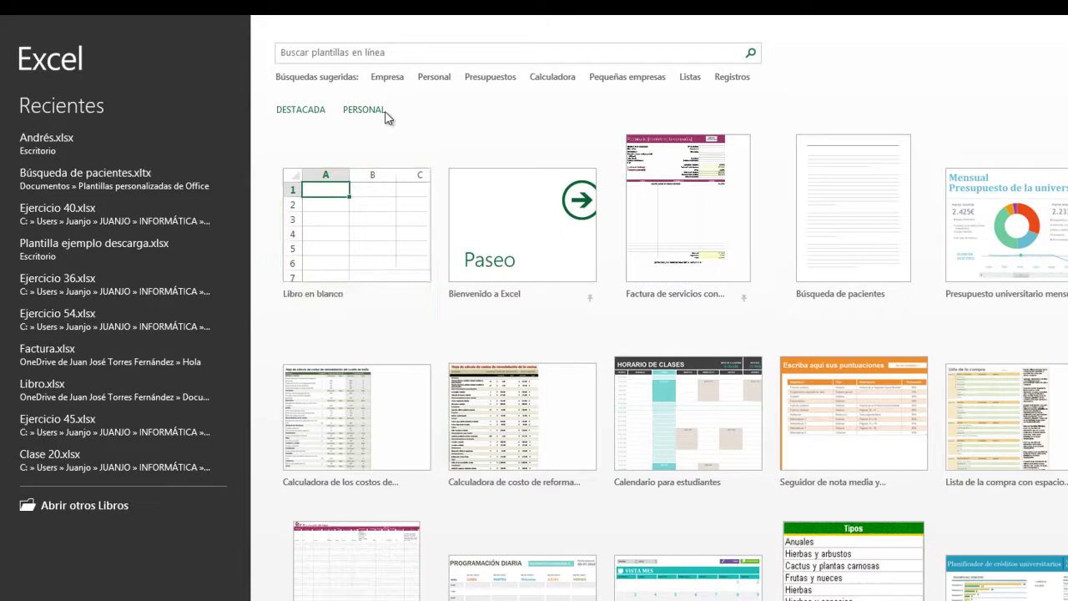
click(359, 202)
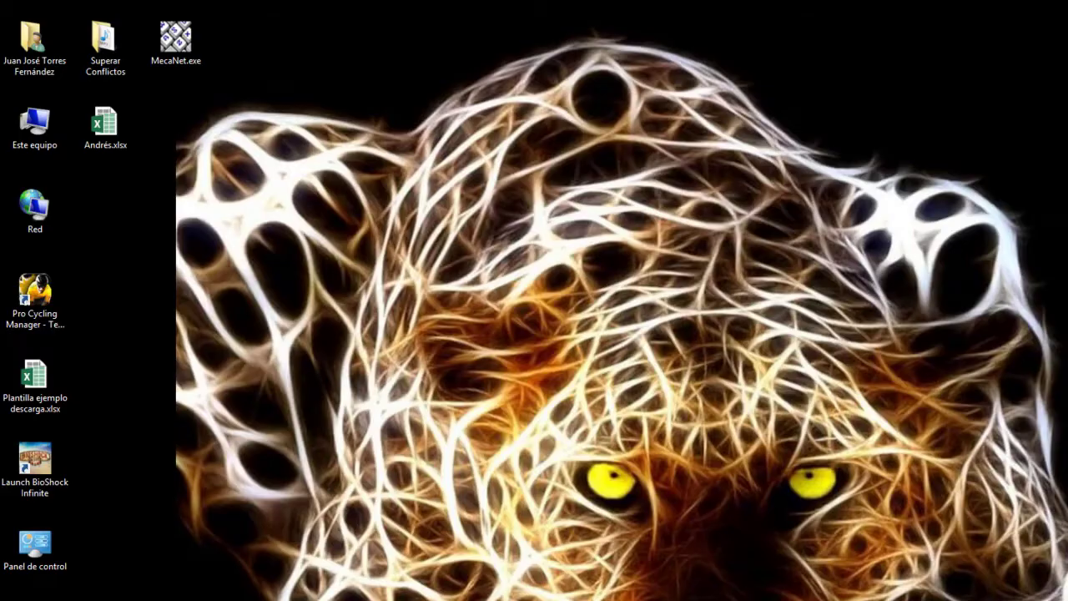
Step: Start Excel, pin the Búsqueda de pacientes personal template to the list, and relaunch Excel to view its featured templates
key(super)
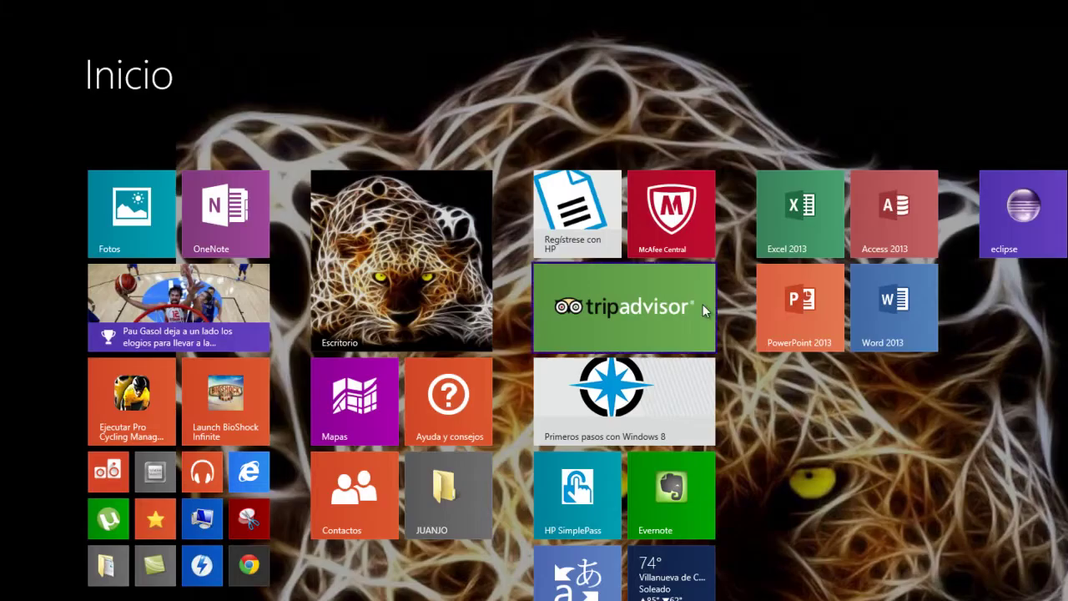
click(793, 208)
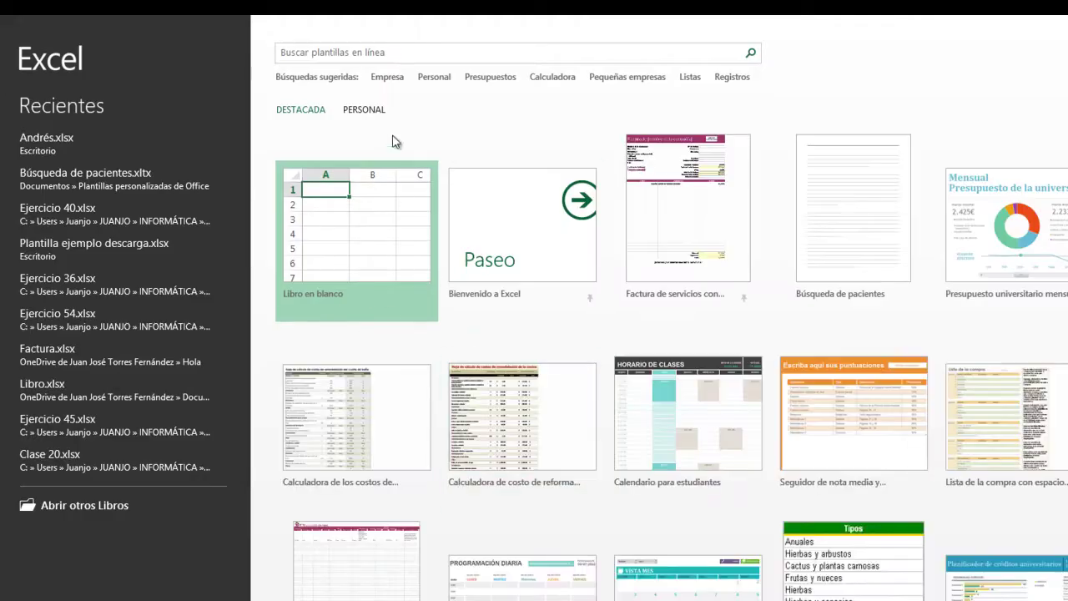
click(369, 110)
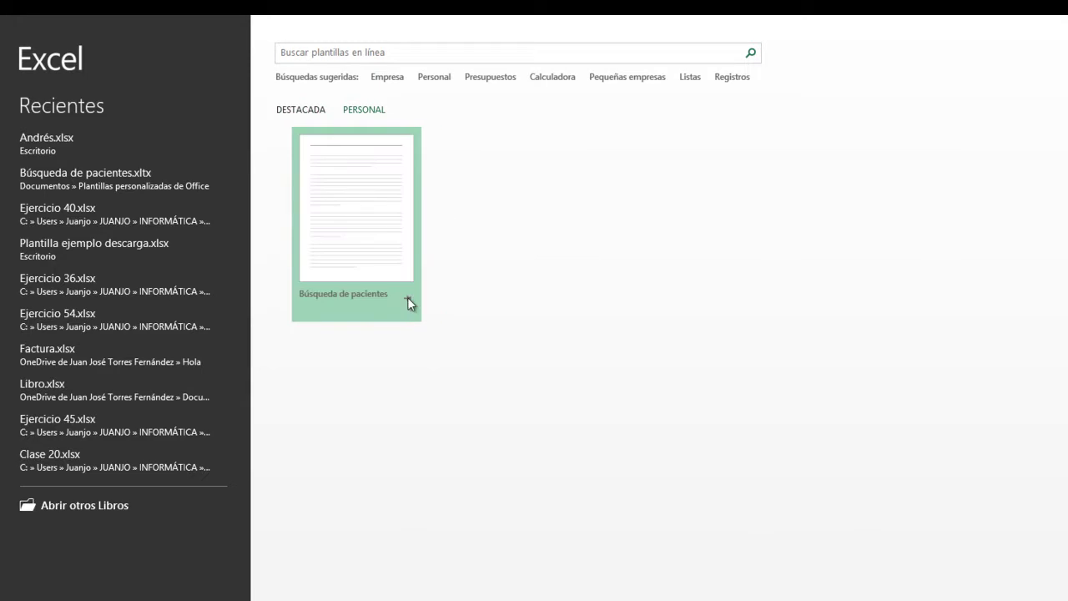
click(407, 298)
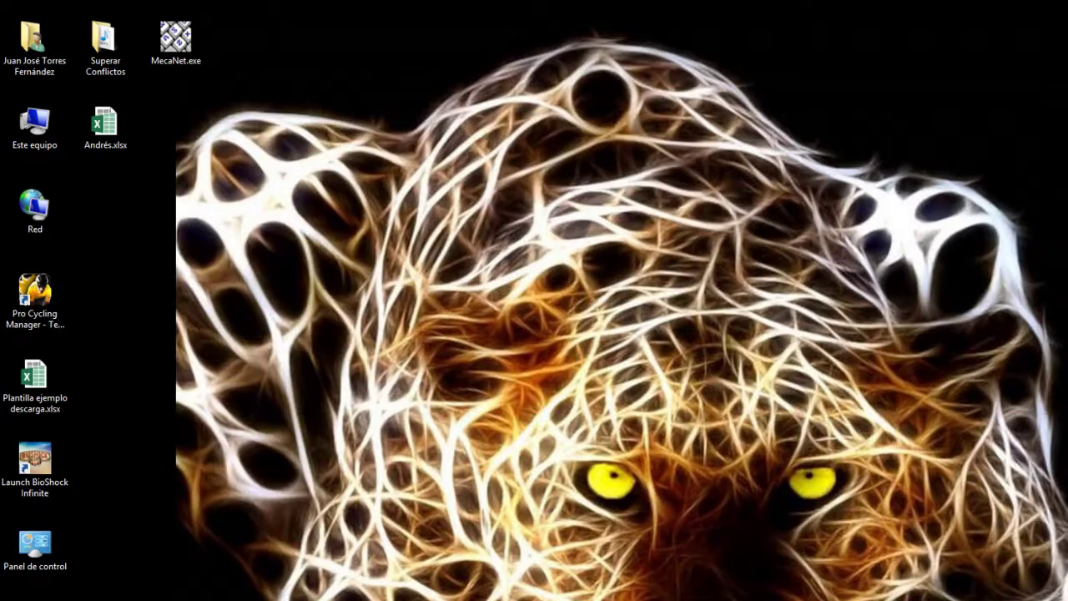
key(super)
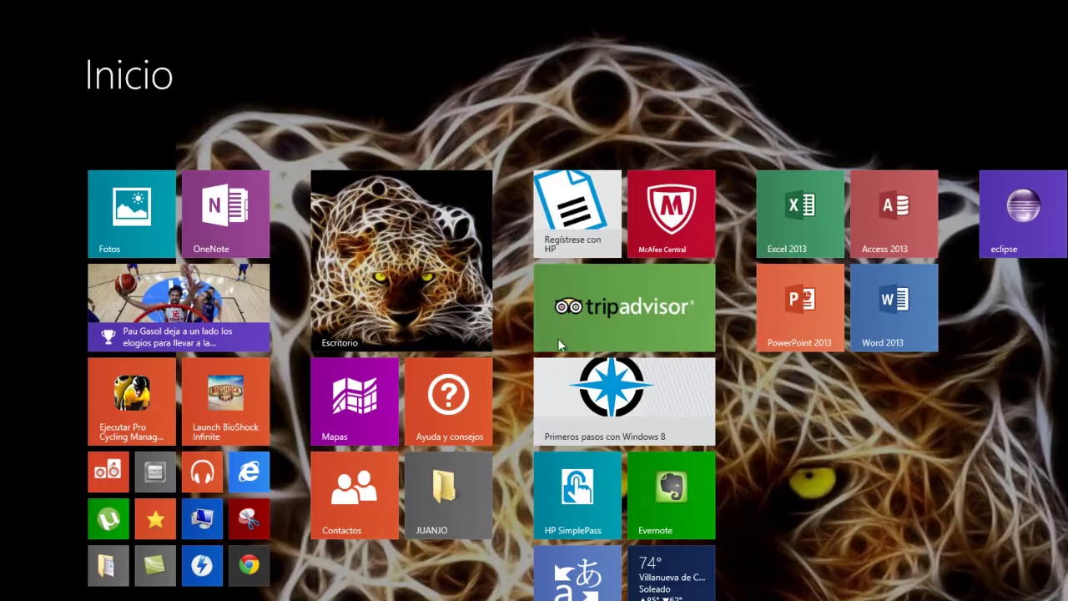
click(819, 230)
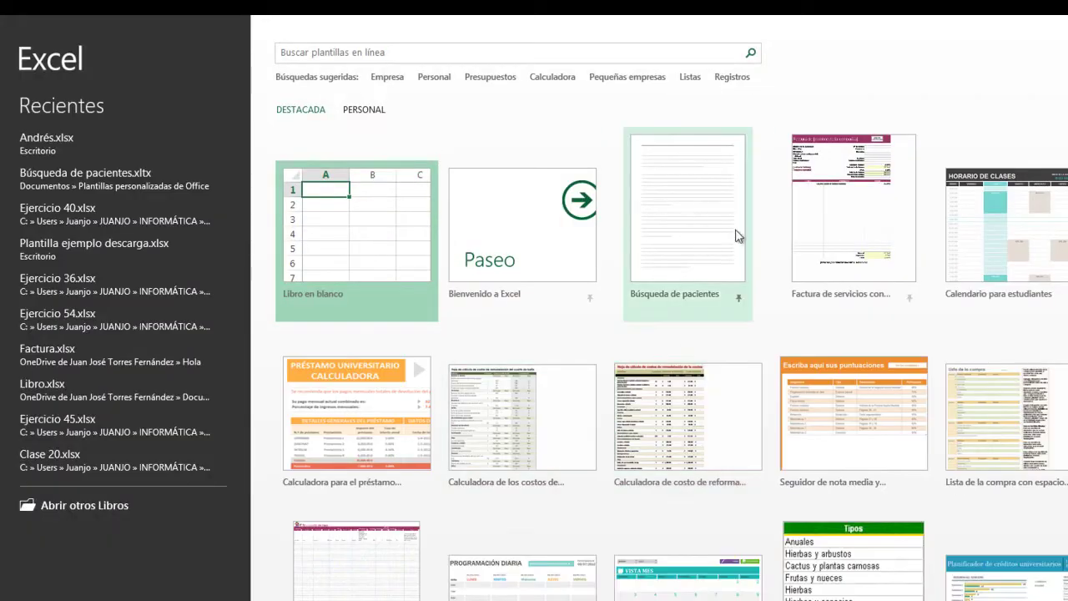